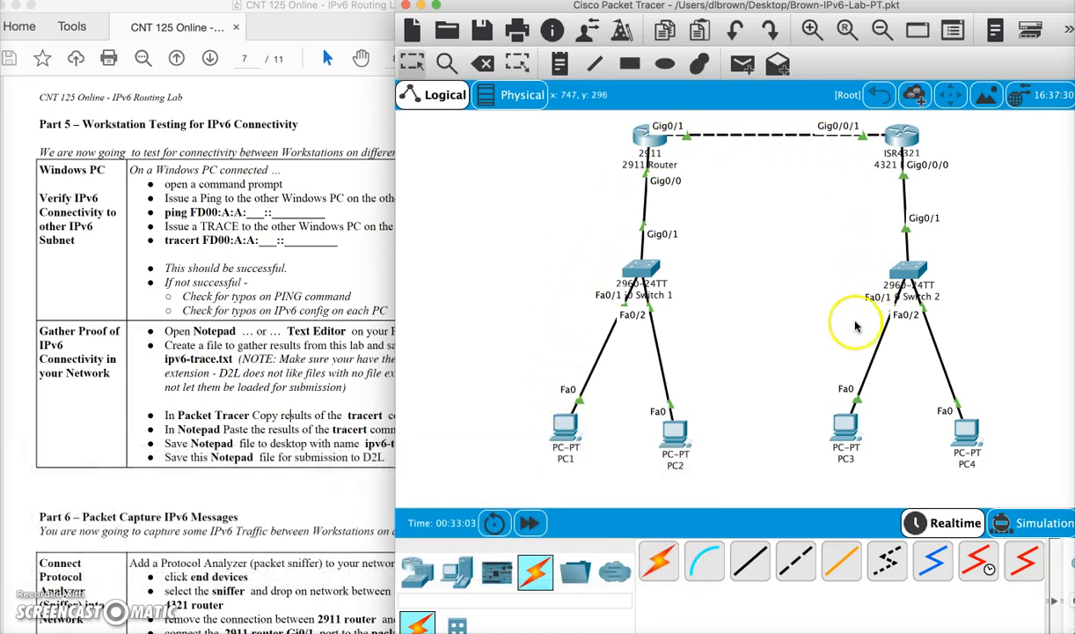
- Open PC3's IP Configuration and check its static IPv6 address
mouse_move(844, 420)
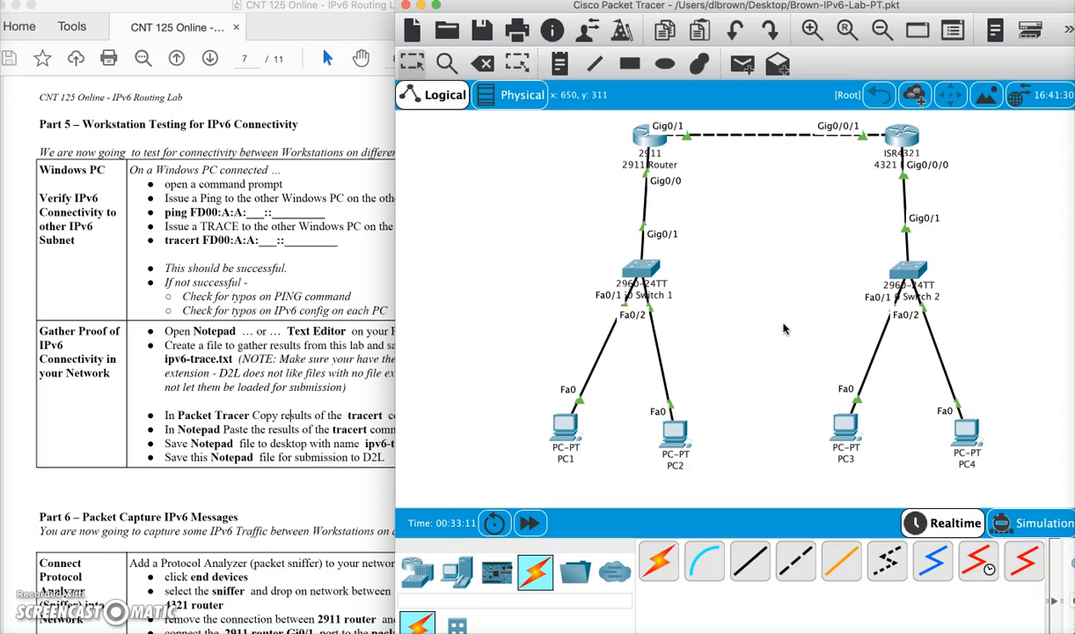
click(814, 381)
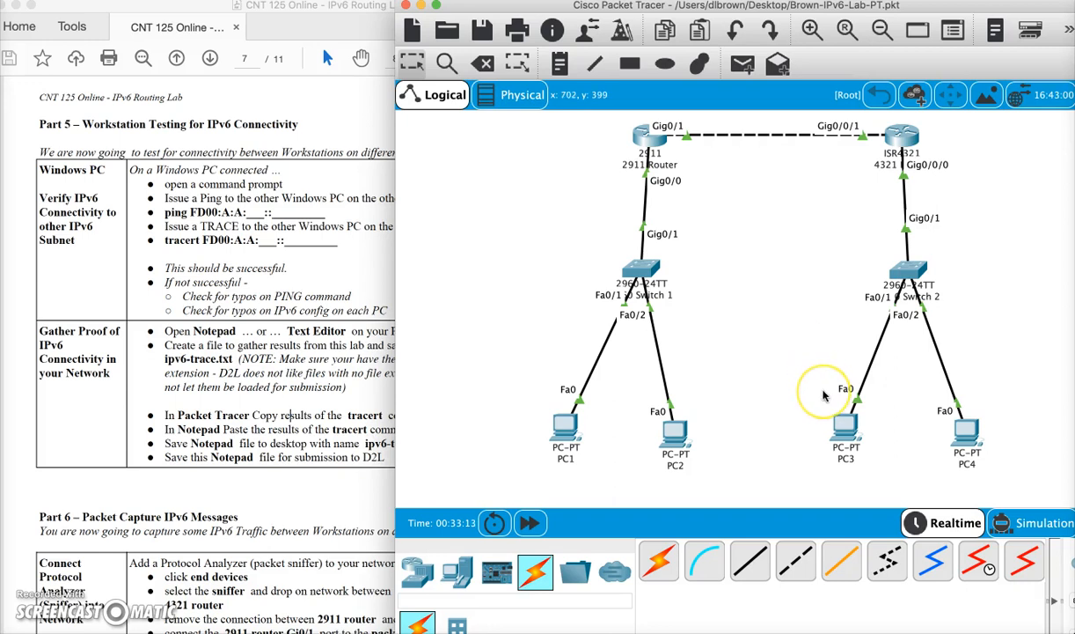
click(844, 424)
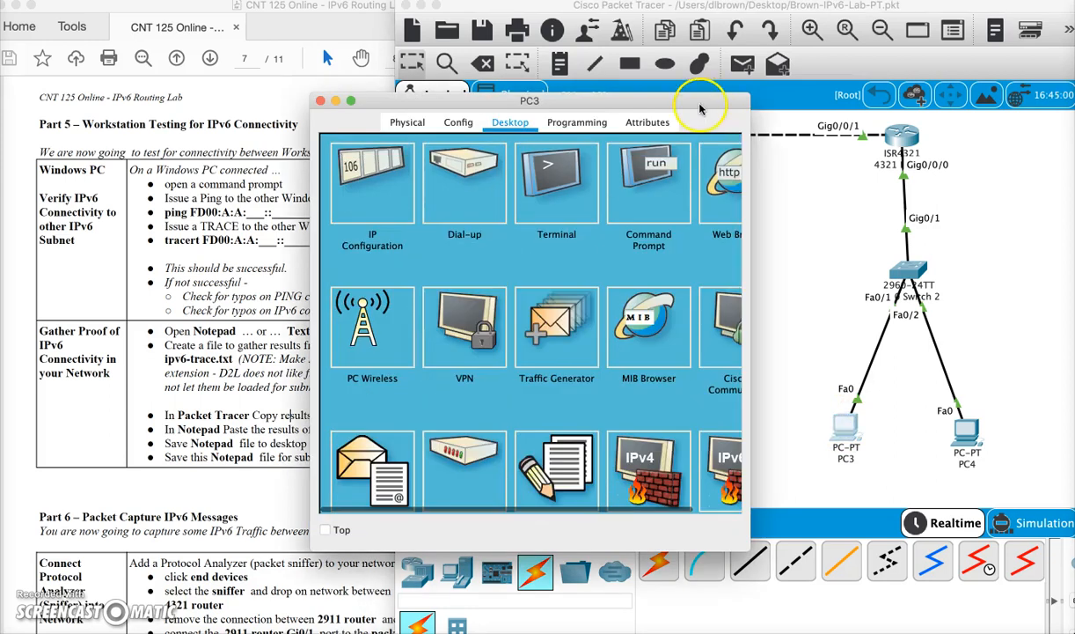
drag(681, 102, 884, 95)
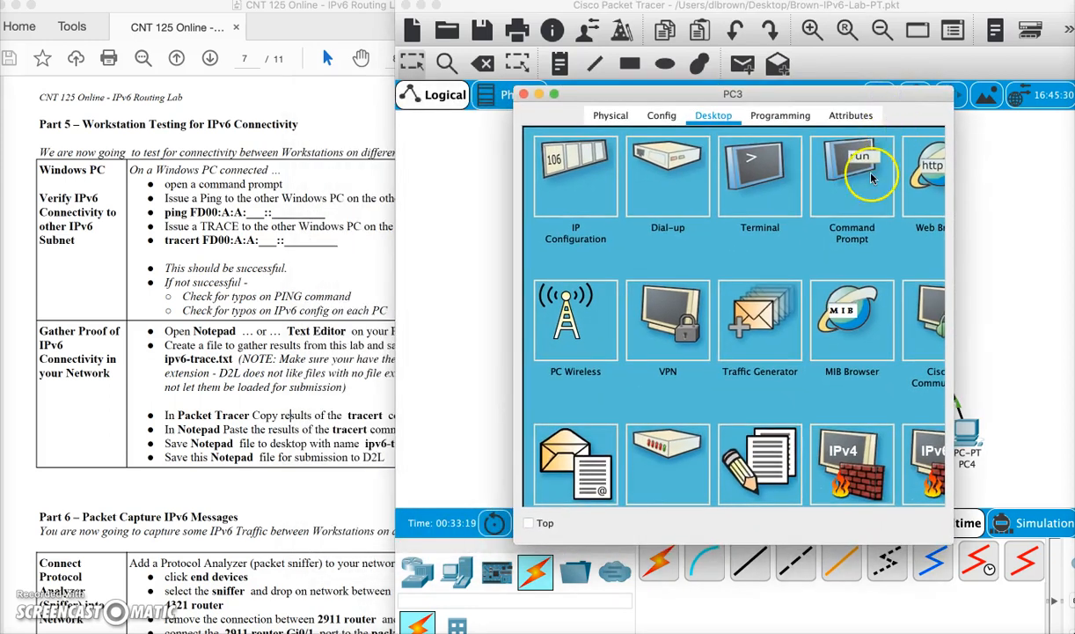
click(588, 173)
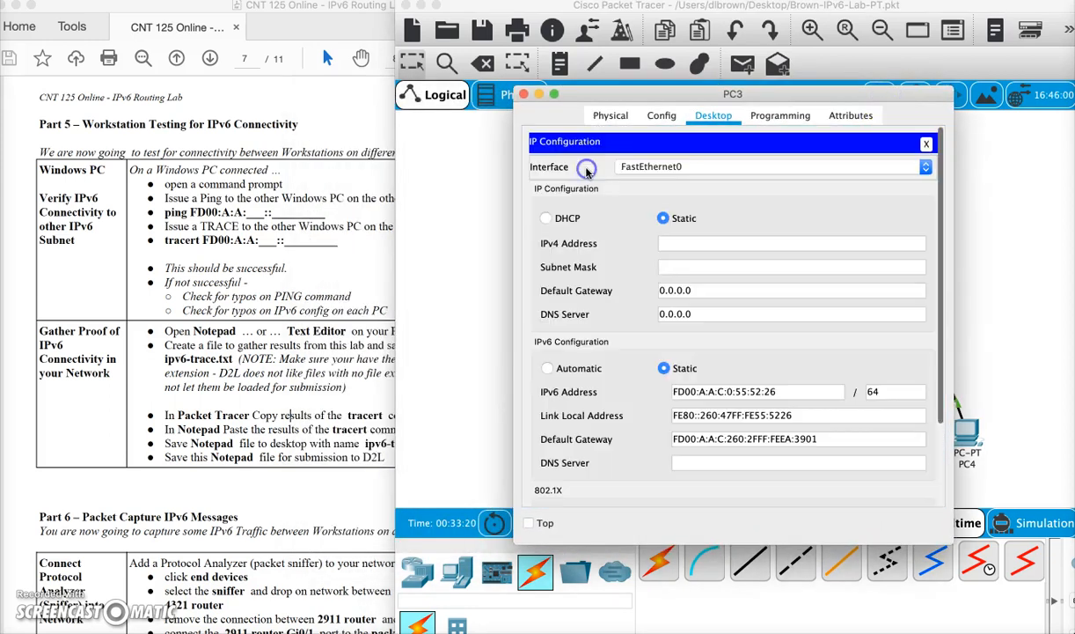
triple_click(784, 391)
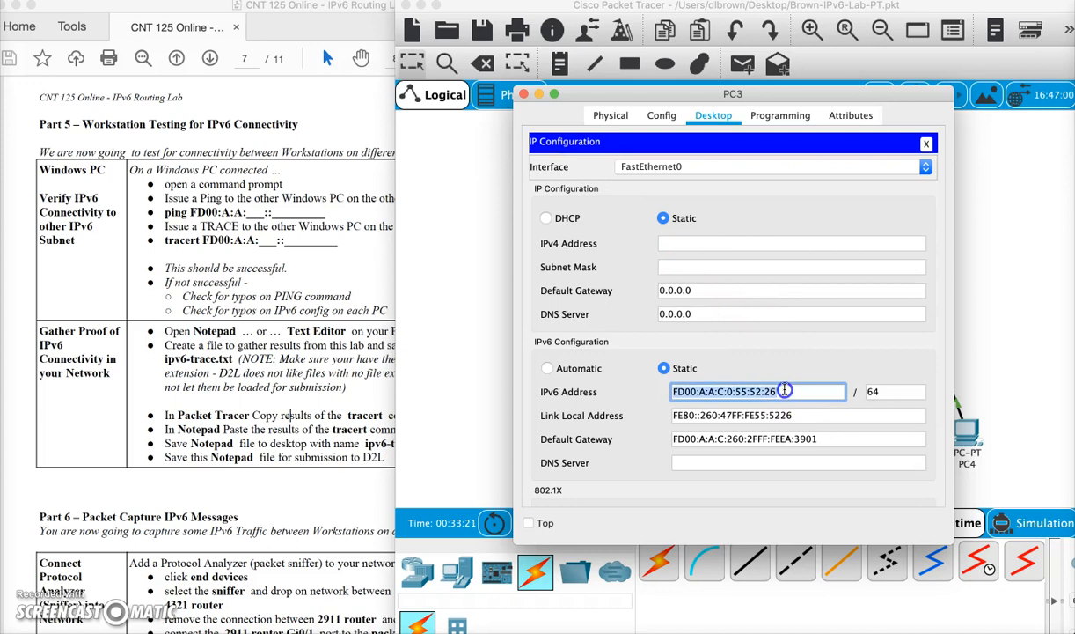
click(928, 143)
- Run ipv6config in PC3's Command Prompt
click(862, 175)
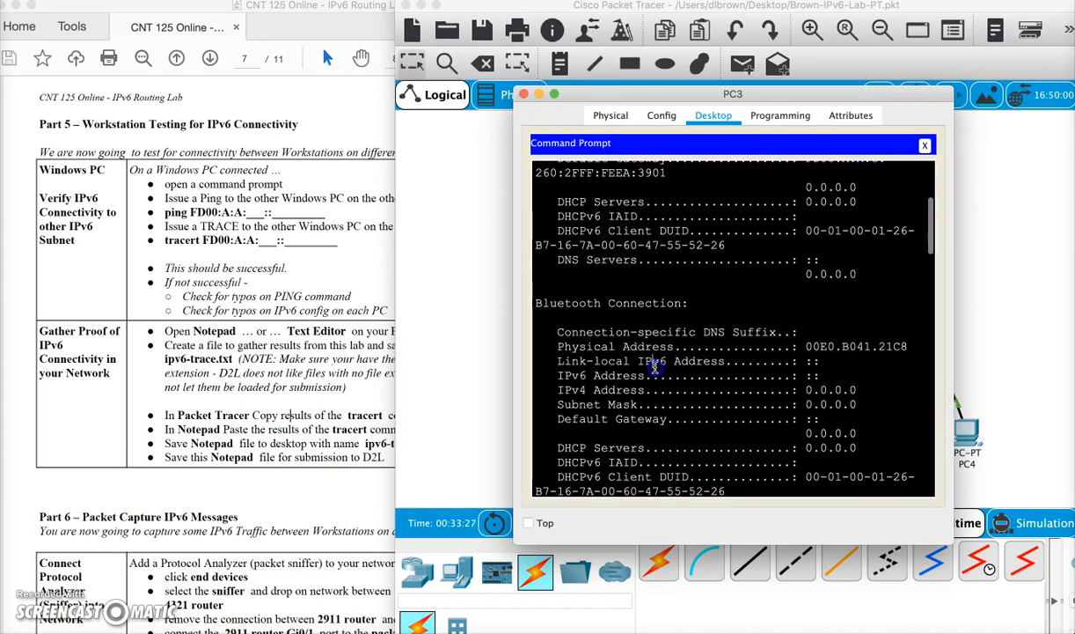
key(Return)
key(Return)
key(Return)
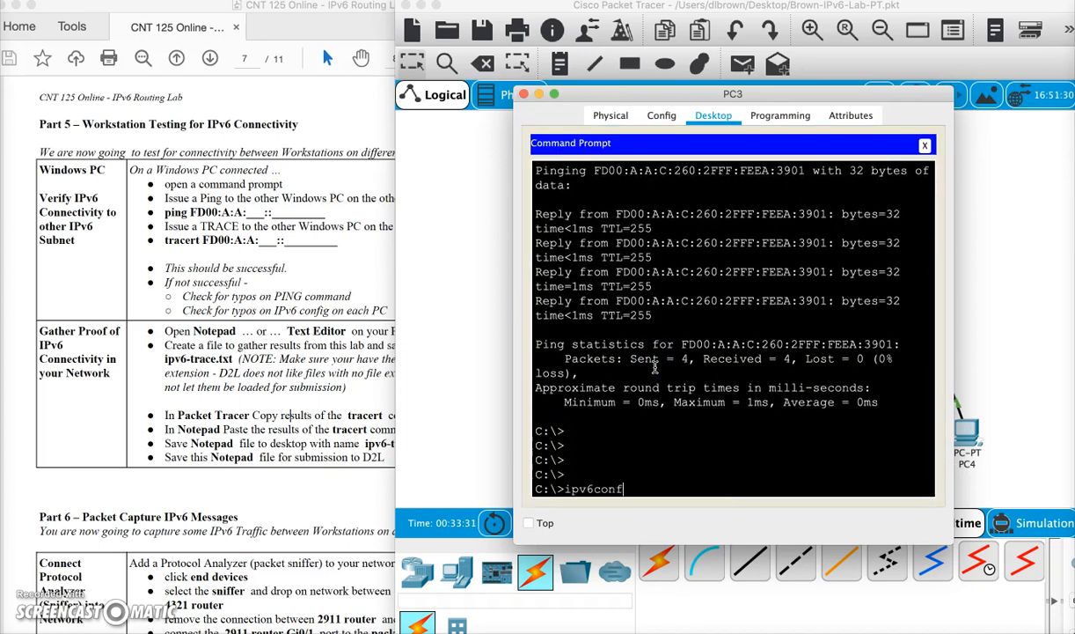
key(Return)
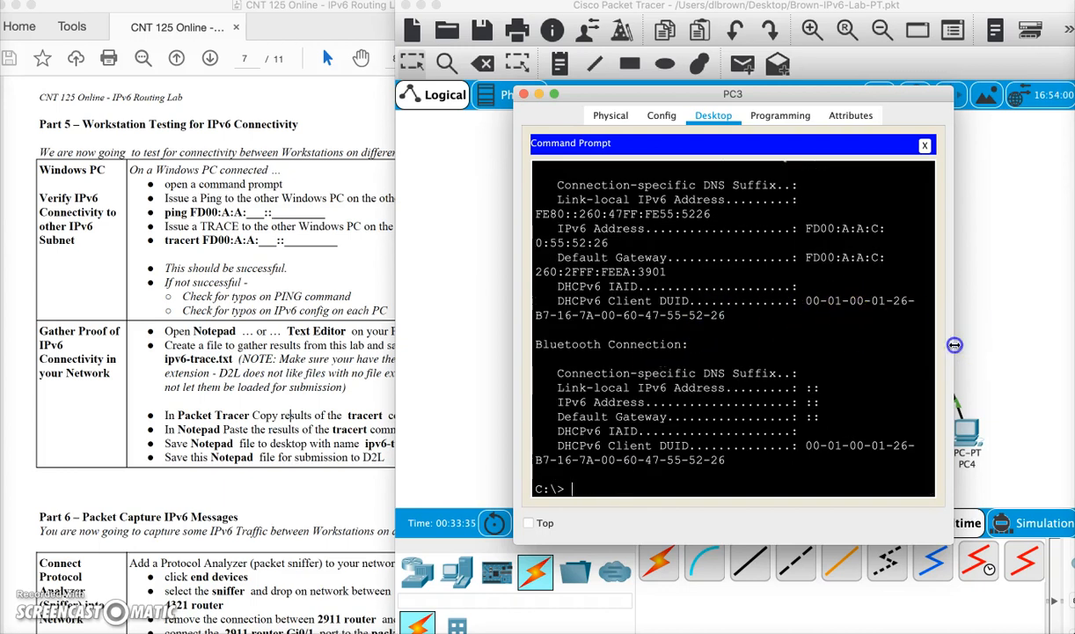
- Copy PC3's FastEthernet0 IPv6 address from the ipv6config output and close the PC3 window
drag(948, 348, 1070, 347)
drag(959, 254, 802, 254)
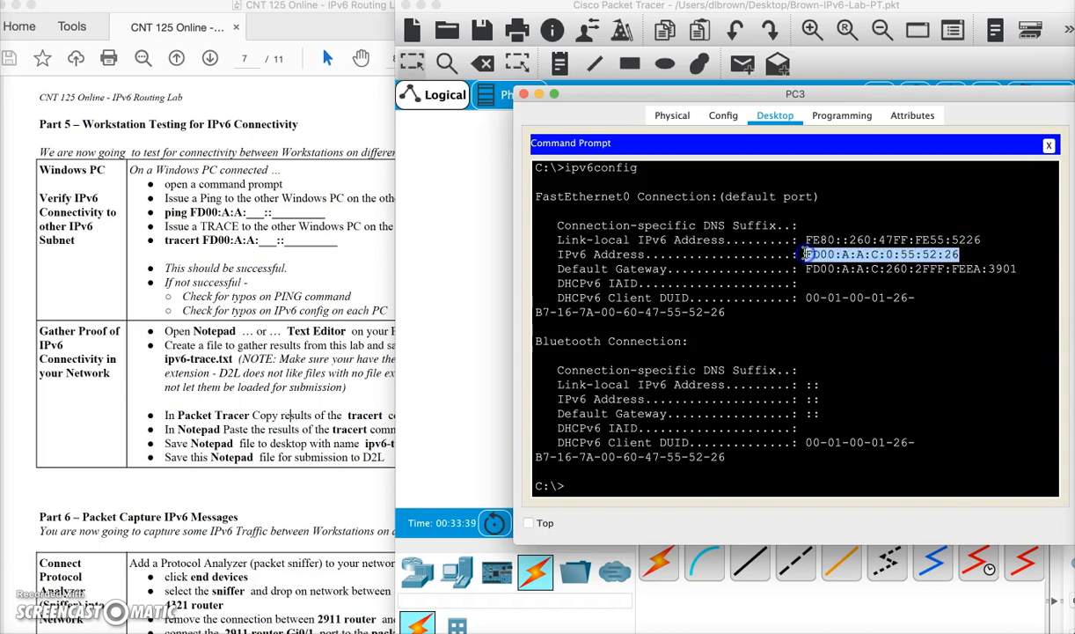
right_click(834, 255)
click(850, 264)
click(524, 94)
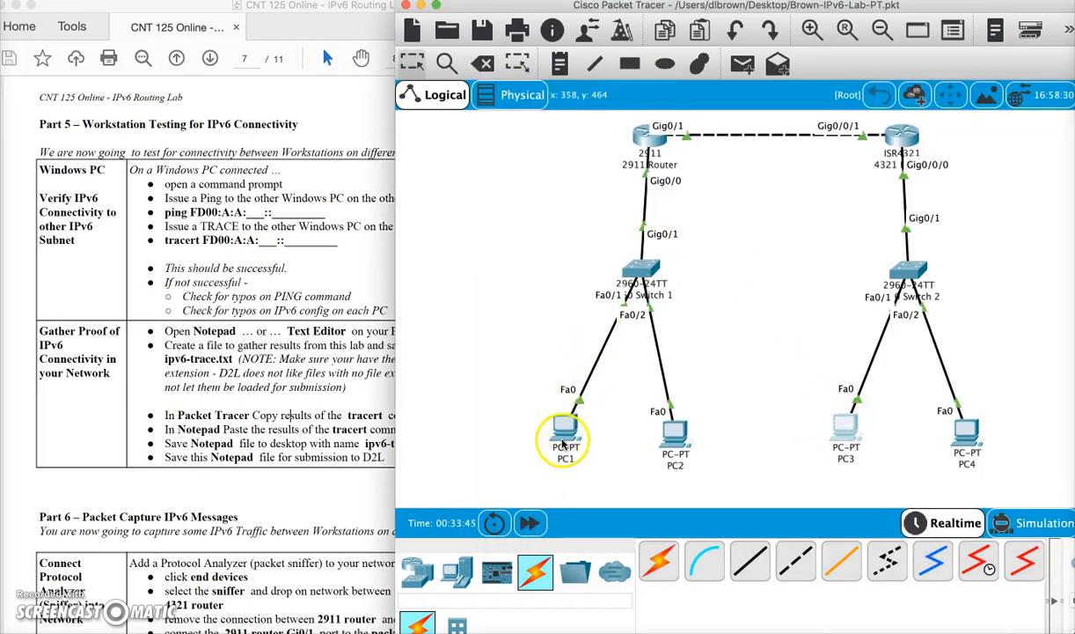
- Ping PC3 at FD00:A:A:C:0:55:52:26 from PC1's Command Prompt
click(563, 432)
click(632, 176)
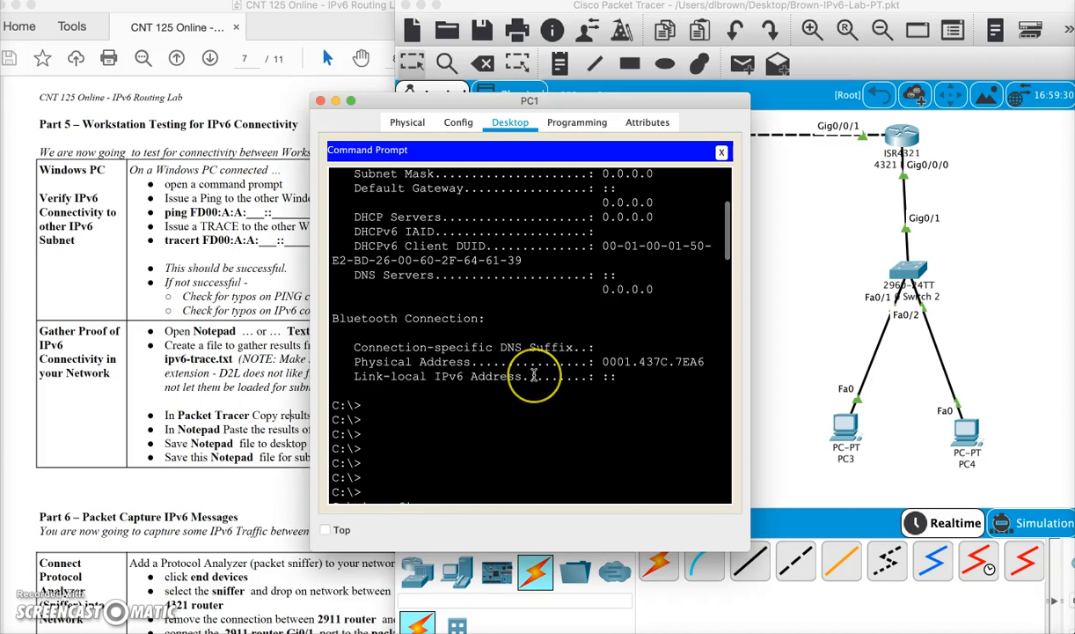
text(ping)
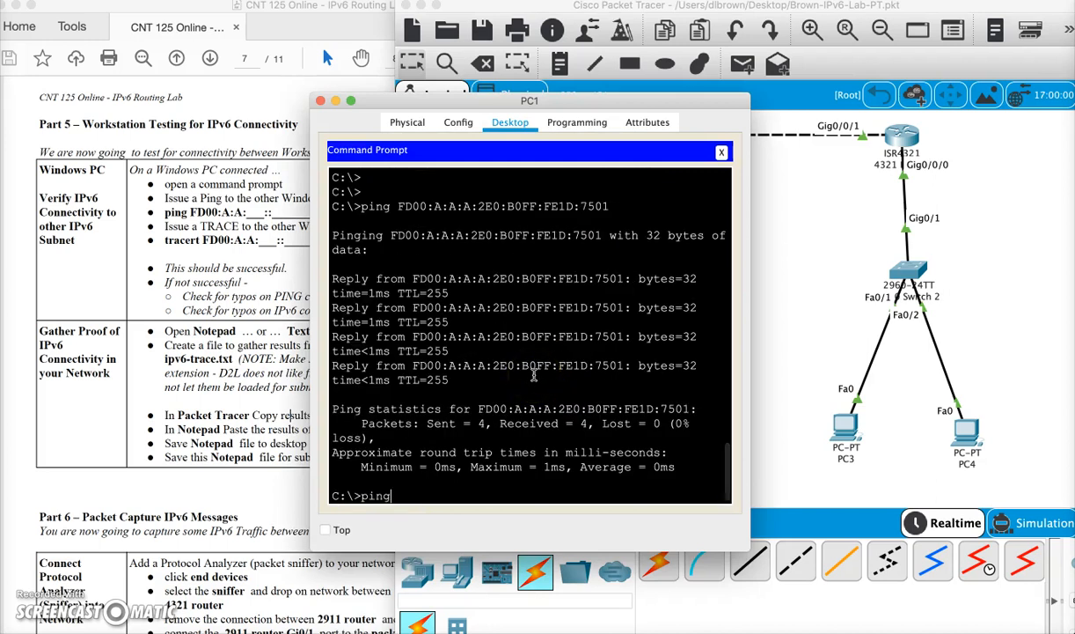
right_click(408, 498)
click(421, 507)
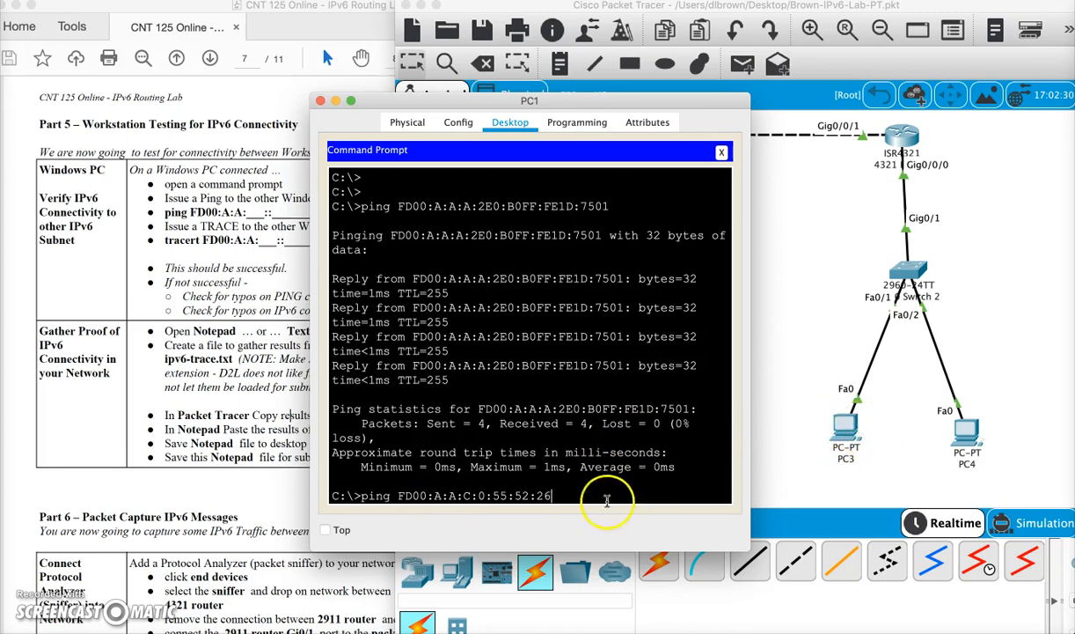
key(Return)
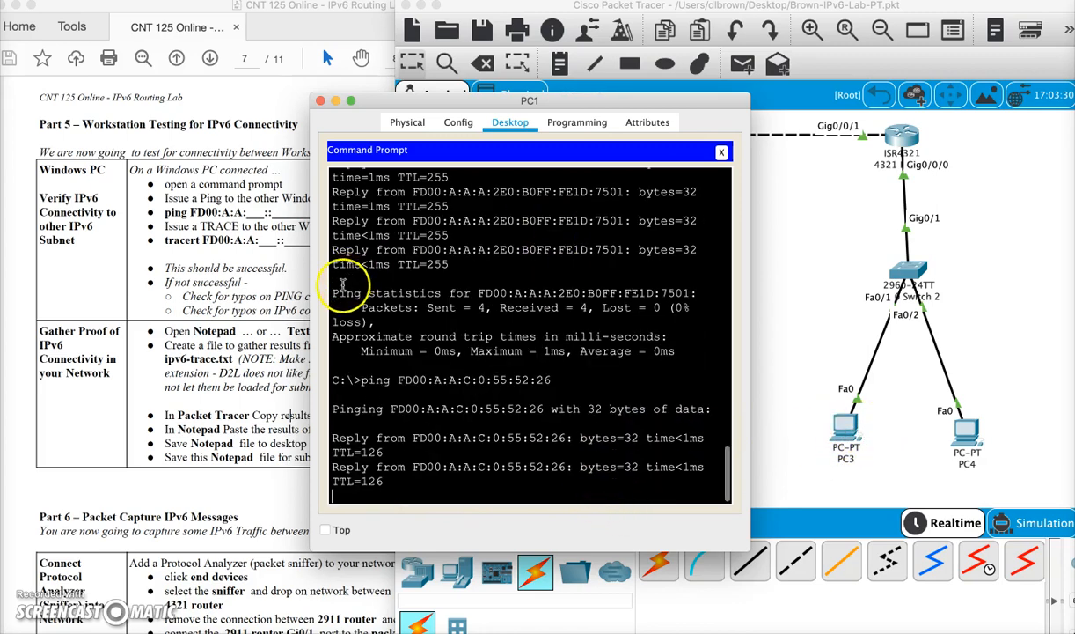
- Examine the ping replies from PC3 alongside the router path in the topology, and close the PC1 window
drag(310, 306, 159, 322)
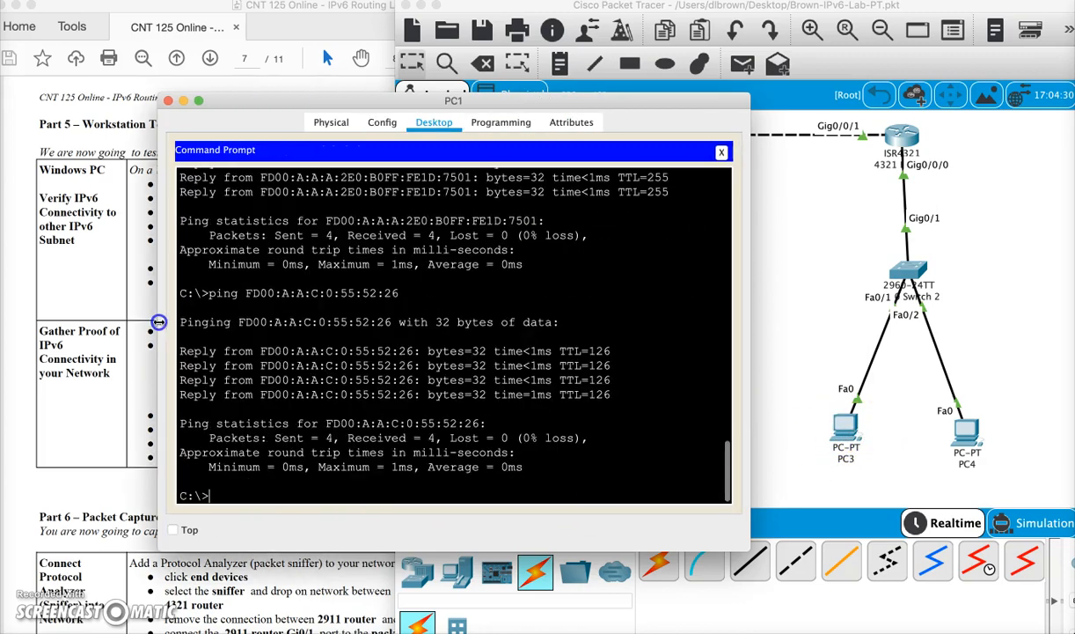
drag(615, 394, 153, 282)
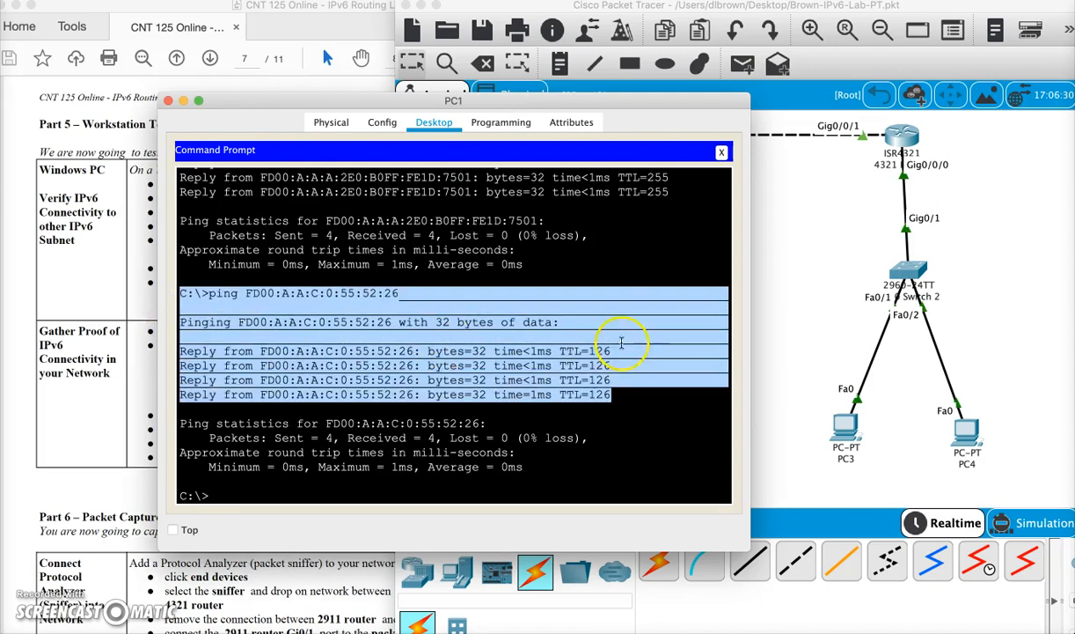
drag(563, 99, 447, 350)
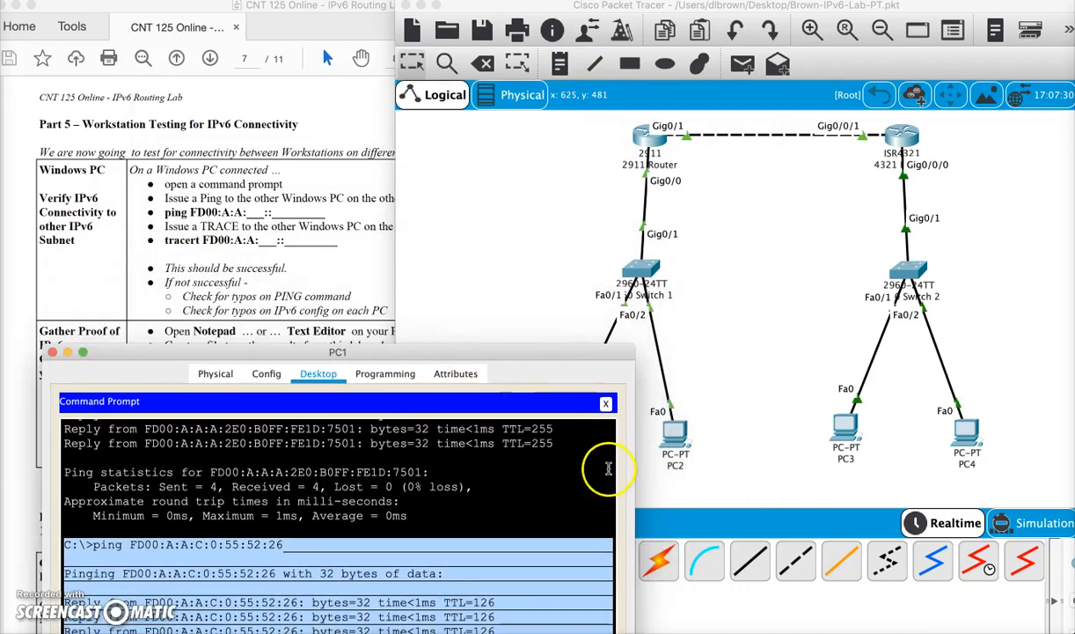
drag(570, 359, 491, 240)
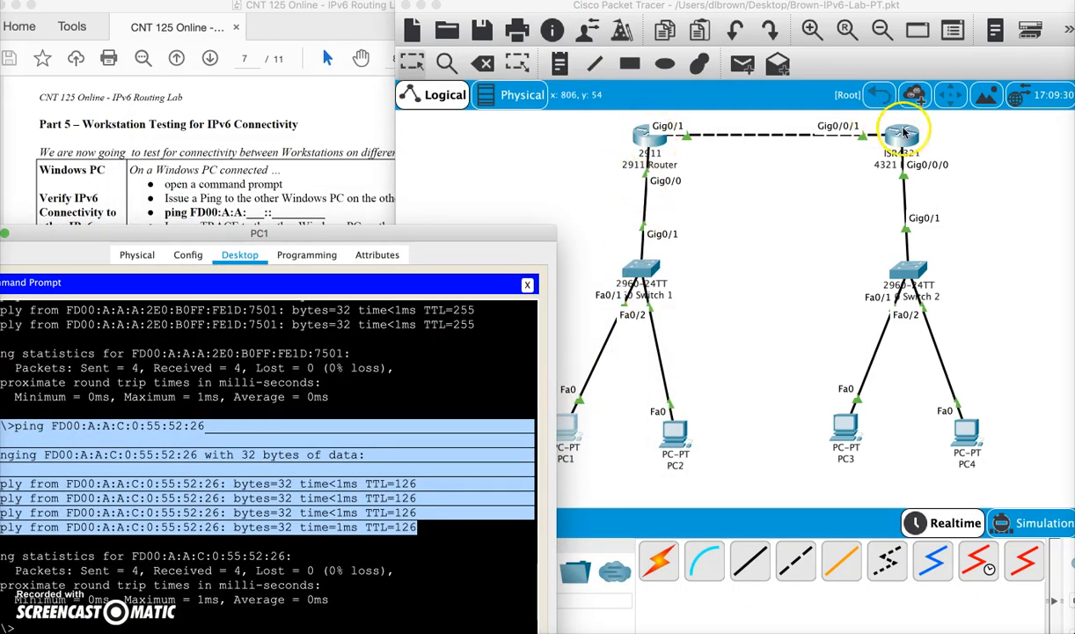
drag(432, 230, 714, 82)
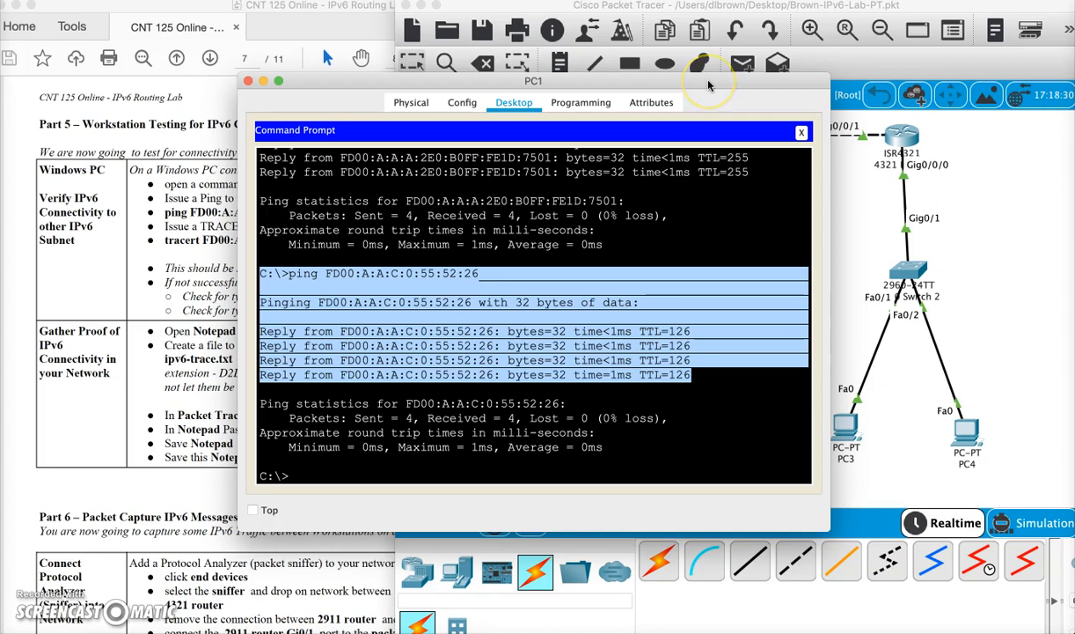
click(248, 81)
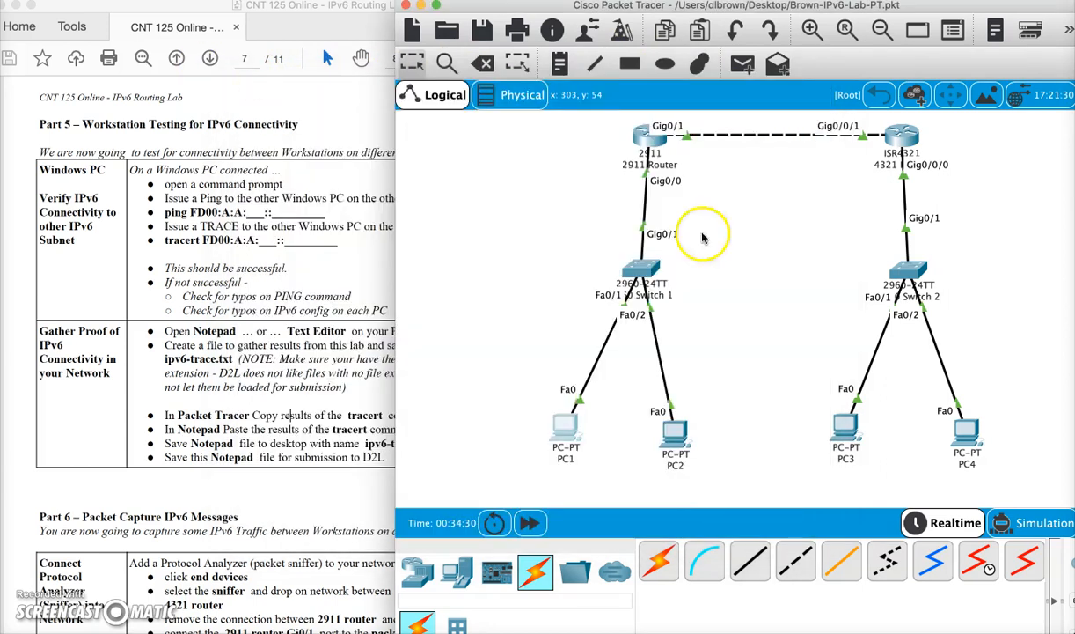
- Copy PC4's static IPv6 address from its IP Configuration and close the PC4 window
click(966, 431)
click(363, 180)
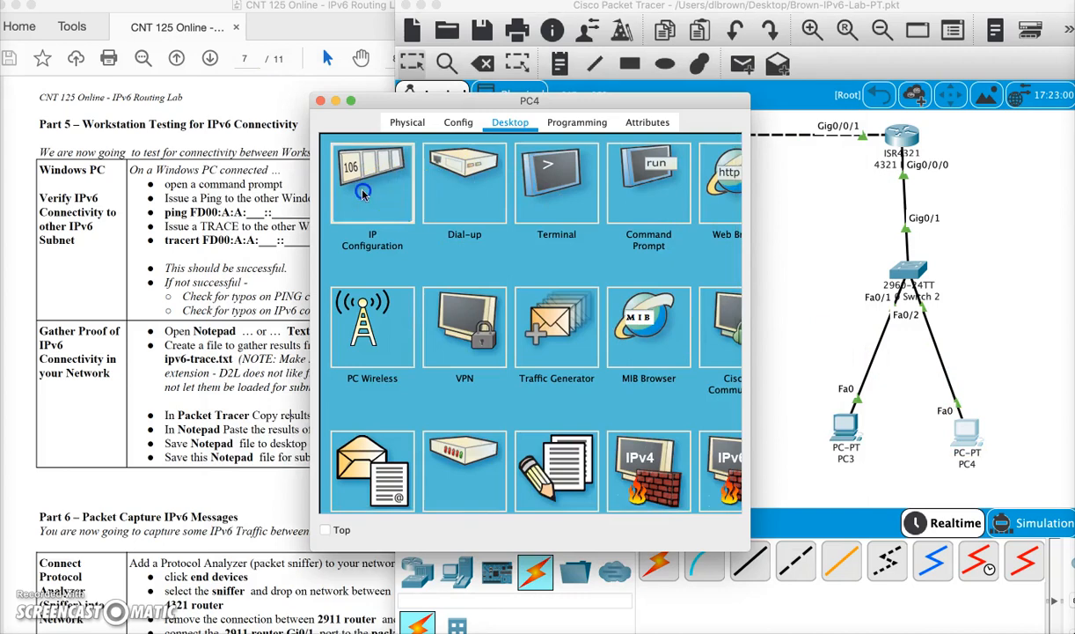
triple_click(602, 397)
key(super+c)
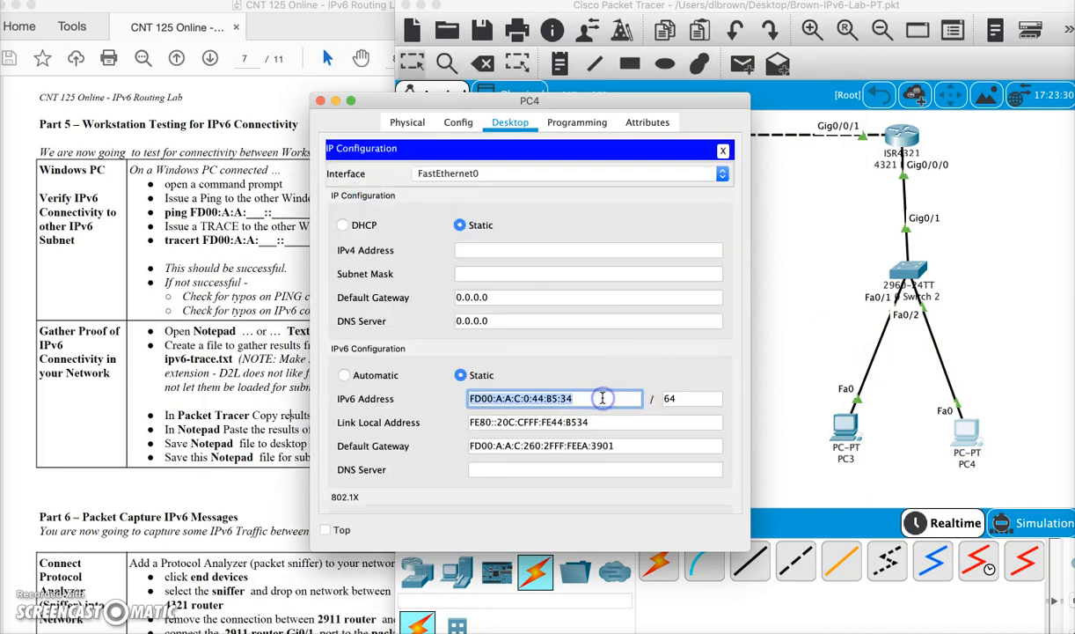
click(319, 101)
- Ping PC4 at FD00:A:A:C:0:44:B5:34 from PC1's Command Prompt, widening the window to fit the replies
click(566, 435)
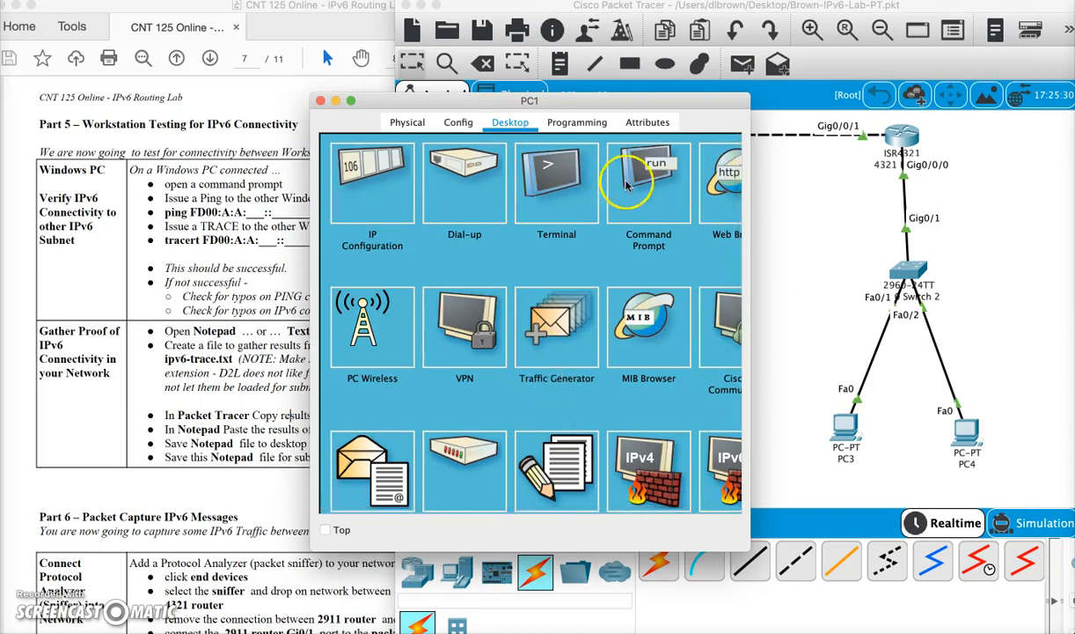
click(631, 172)
key(Return)
key(Return)
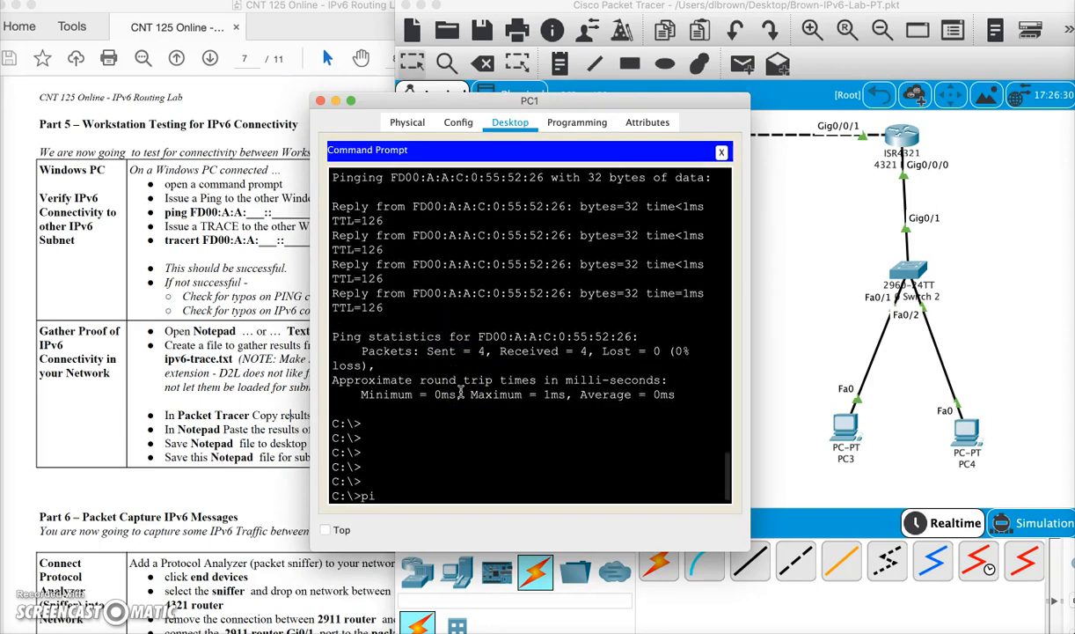
text(ping)
right_click(418, 497)
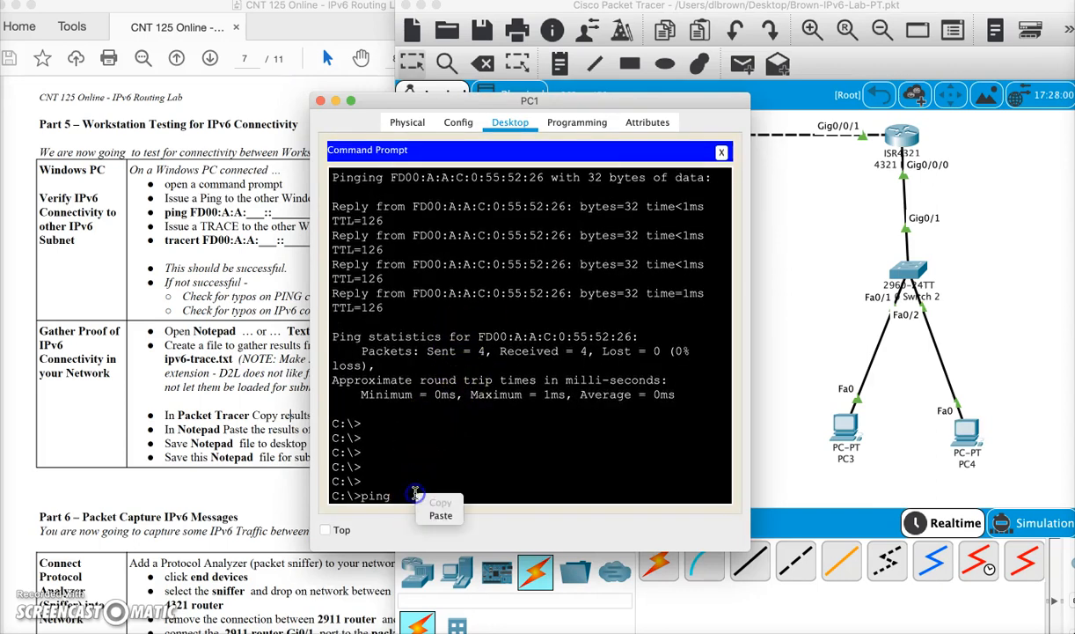
click(444, 513)
key(Return)
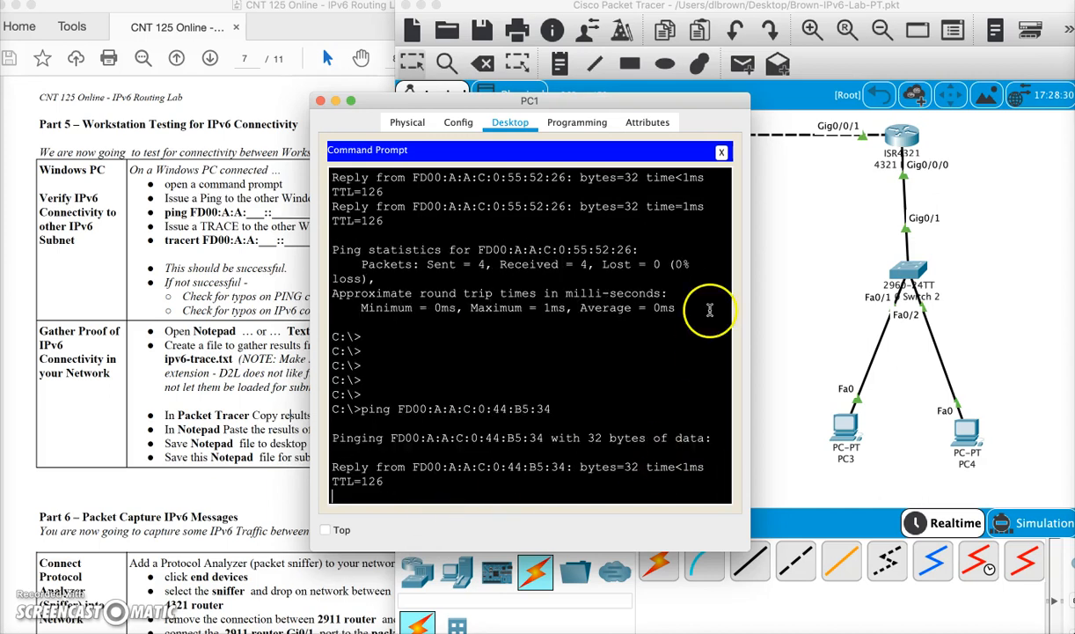
drag(748, 284, 871, 283)
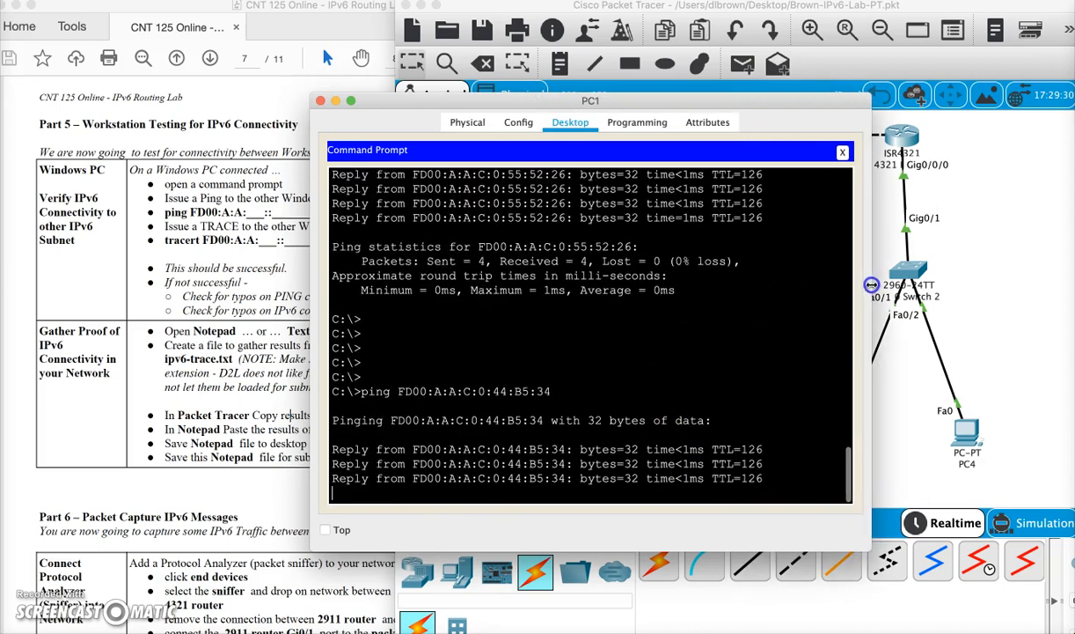
- Check the lab instructions and run tracert FD00:A:A:C:0:44:B5:34 from PC1's Command Prompt
click(197, 255)
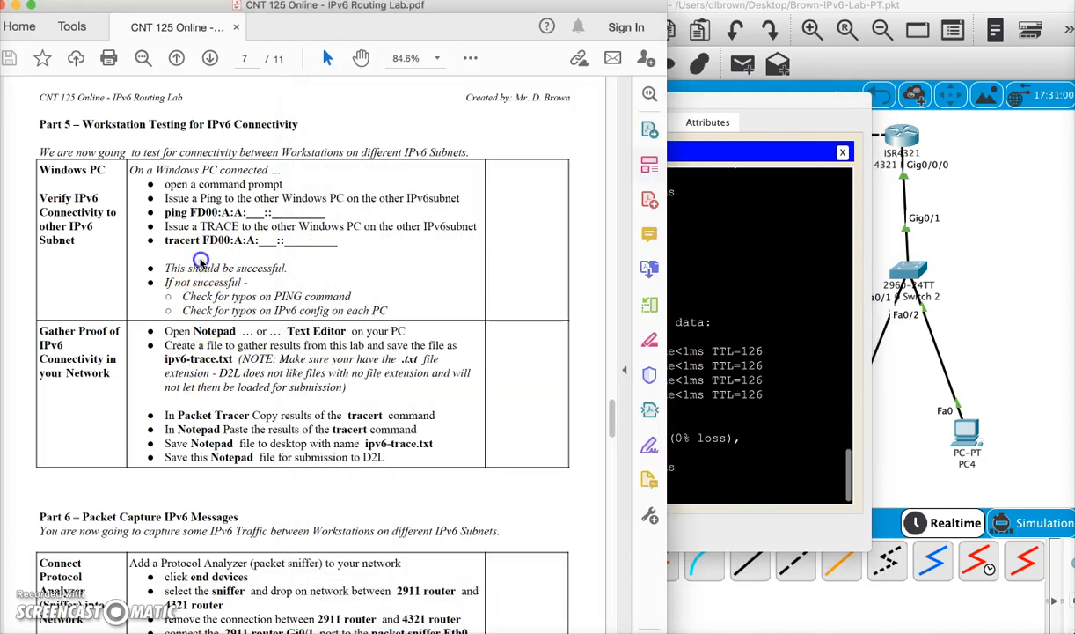
click(740, 440)
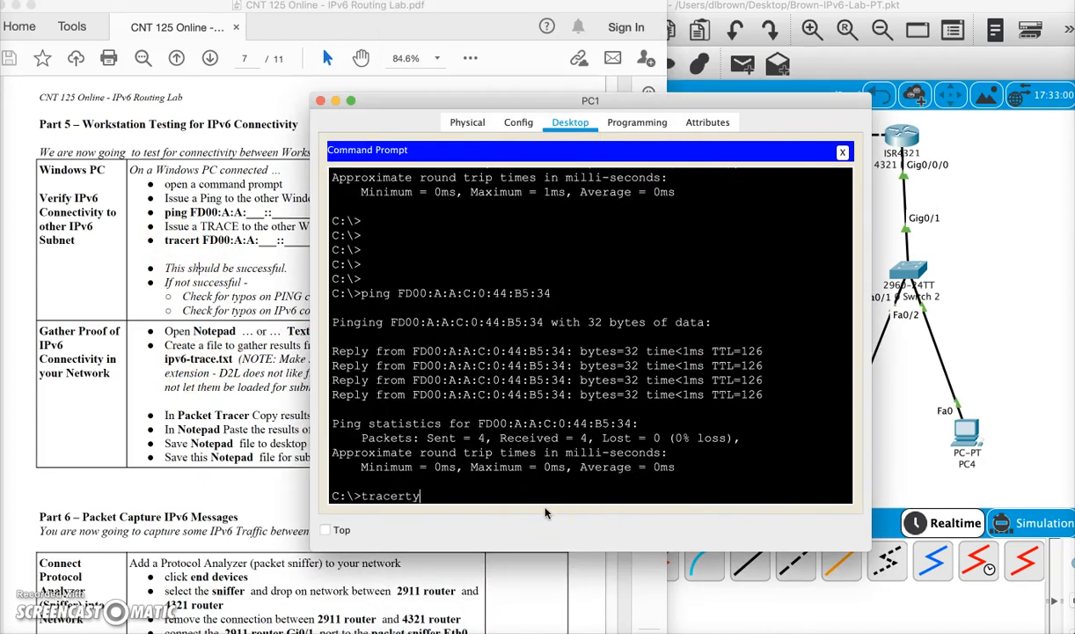
text(tracert)
right_click(482, 492)
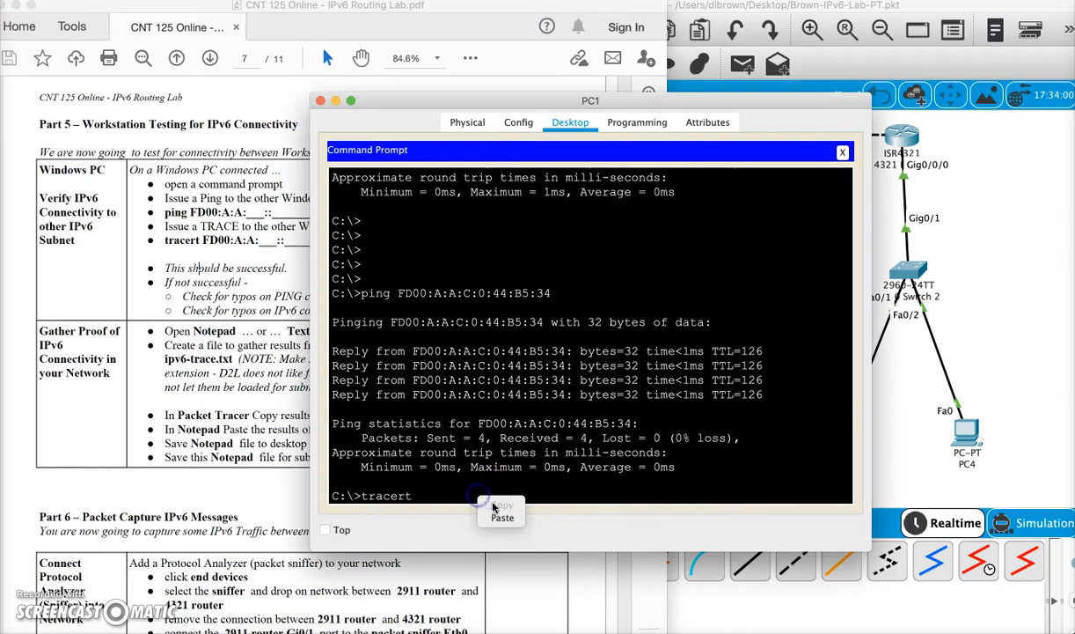
click(497, 510)
key(Return)
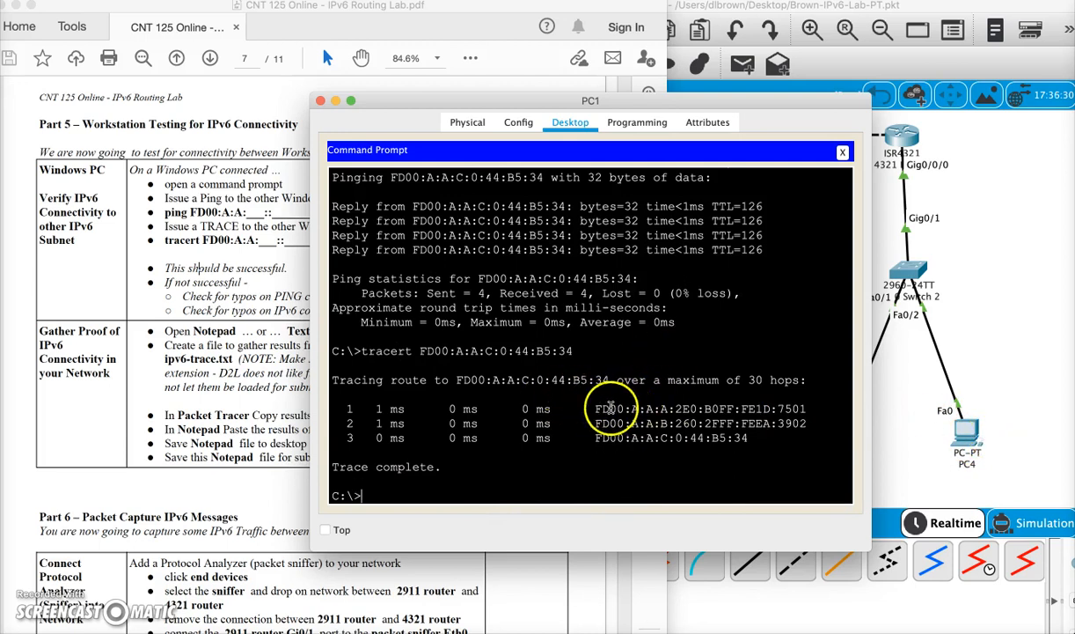
- Examine the subnet prefixes of the first two trace hops and the destination address of the third
drag(596, 408, 673, 409)
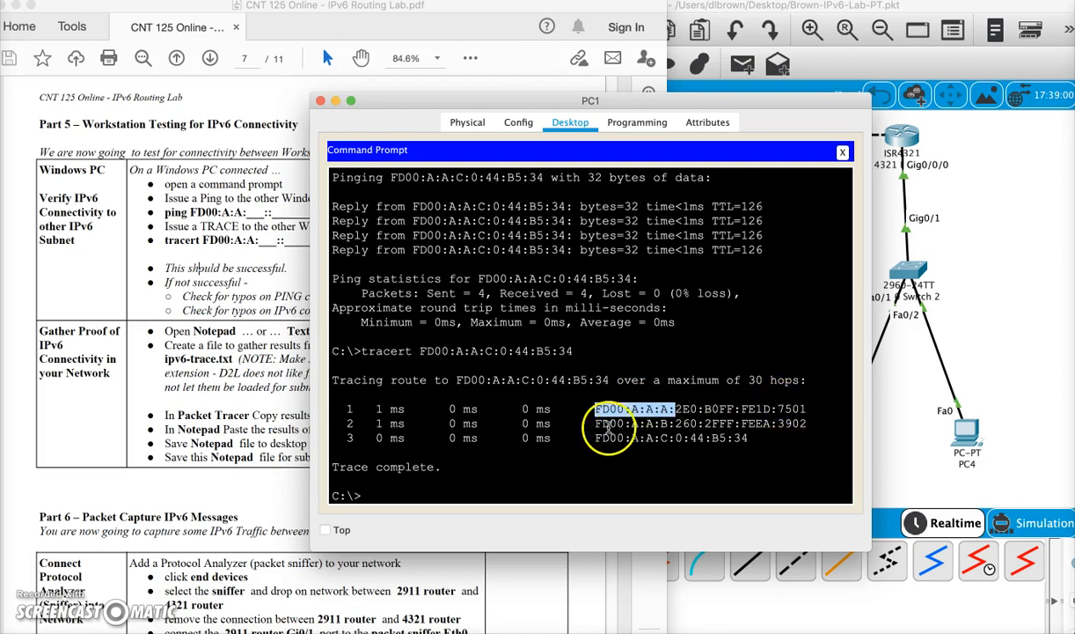
drag(596, 423, 675, 424)
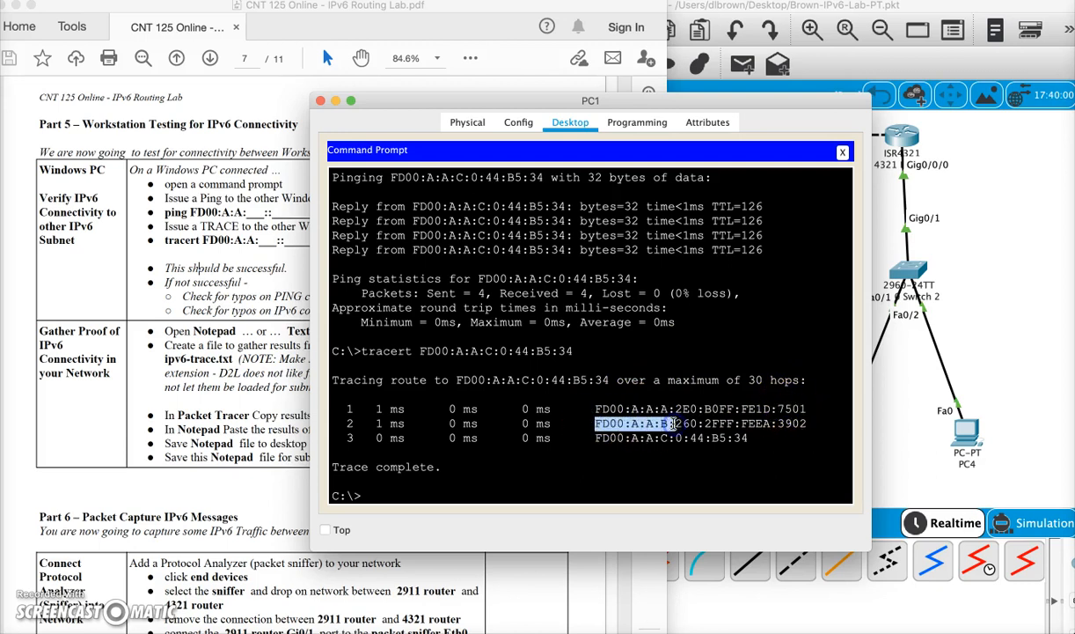
drag(596, 437, 742, 435)
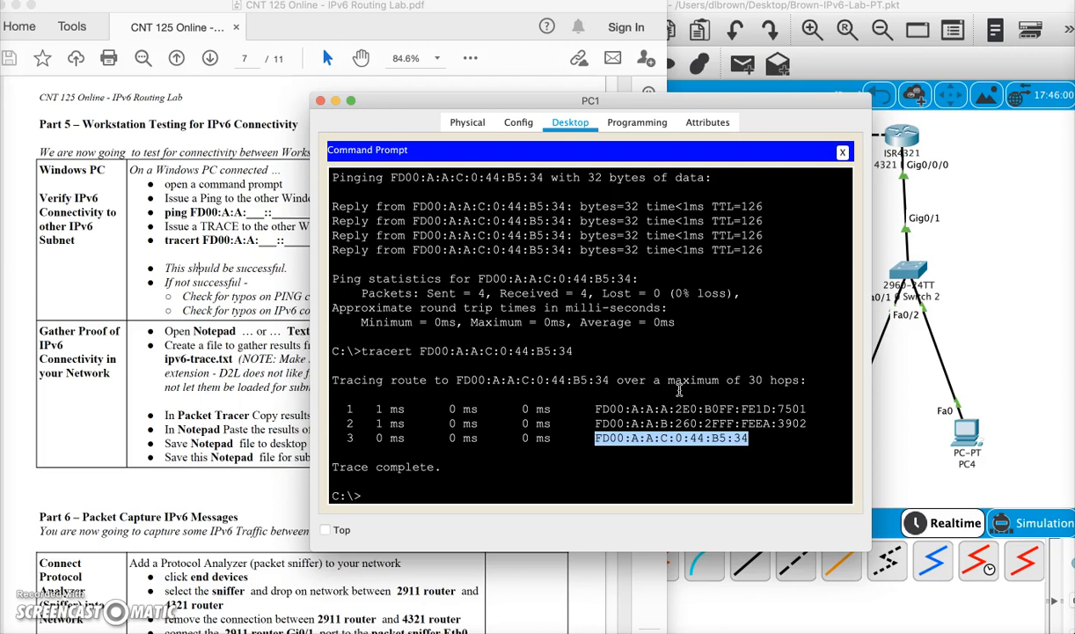
- Check the lab's proof-gathering instructions and copy the whole tracert FD00:A:A:C:0:44:B5:34 output from PC1's Command Prompt
click(243, 404)
scroll(225, 361, down, 2)
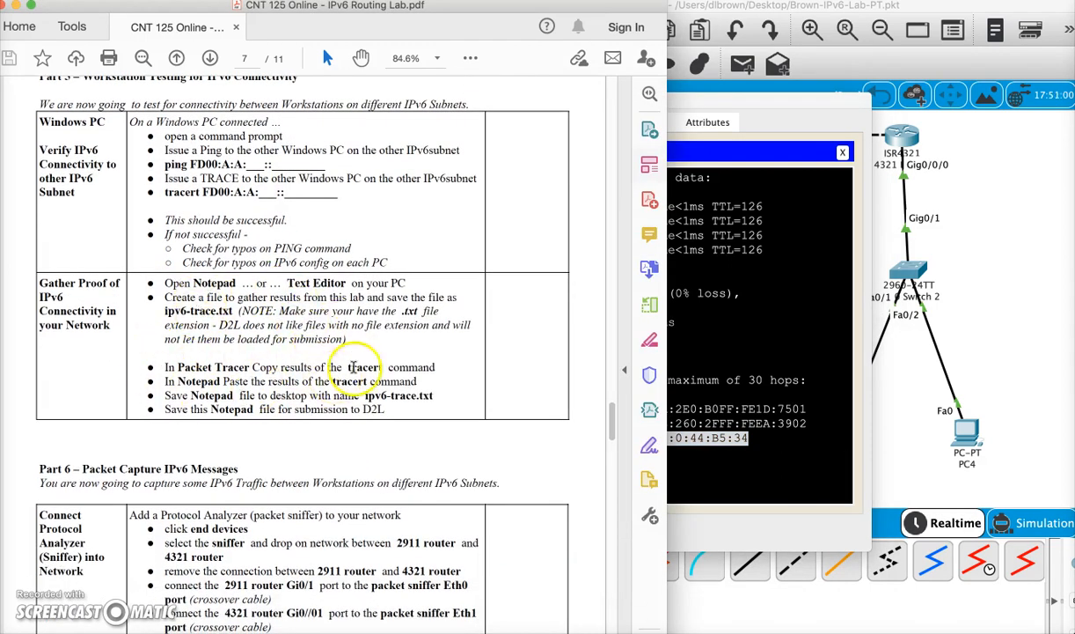
click(743, 464)
drag(334, 350, 755, 491)
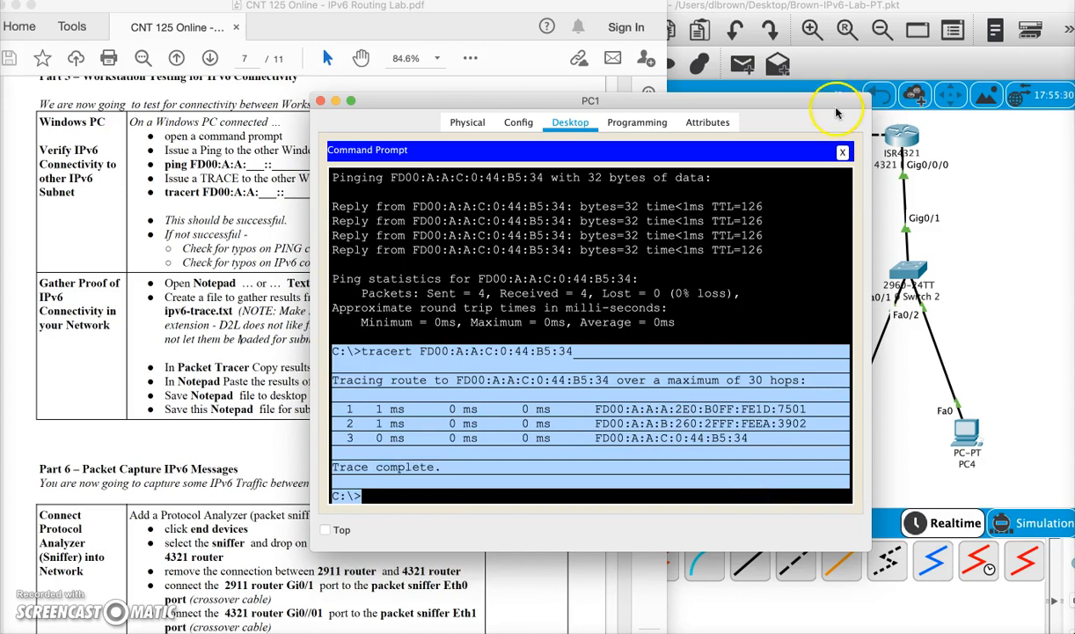
drag(800, 102, 507, 143)
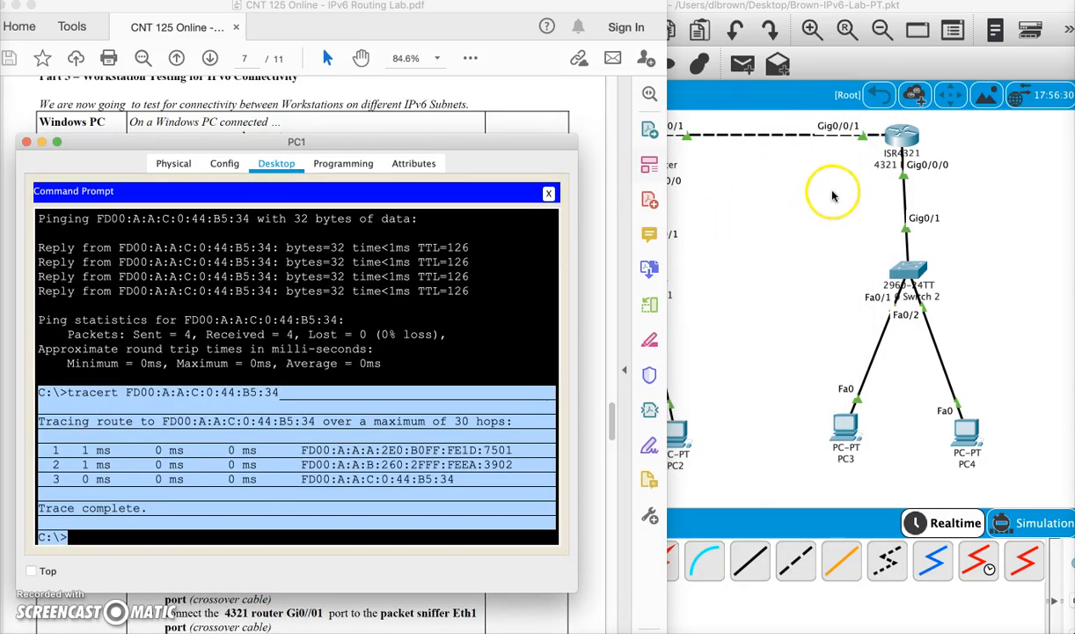
drag(435, 140, 930, 90)
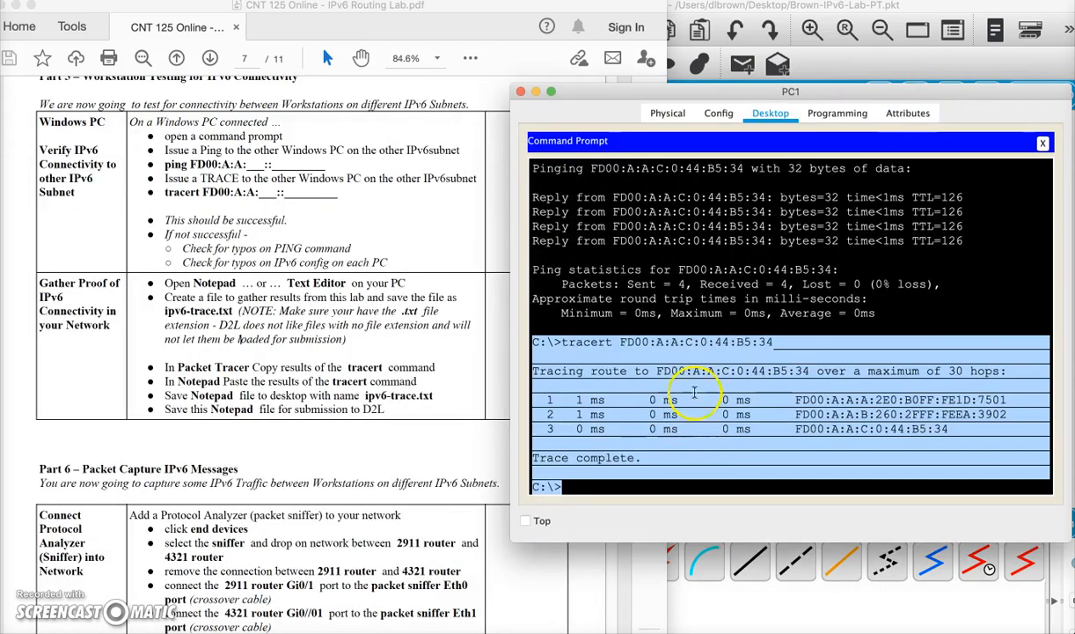
right_click(771, 398)
click(786, 416)
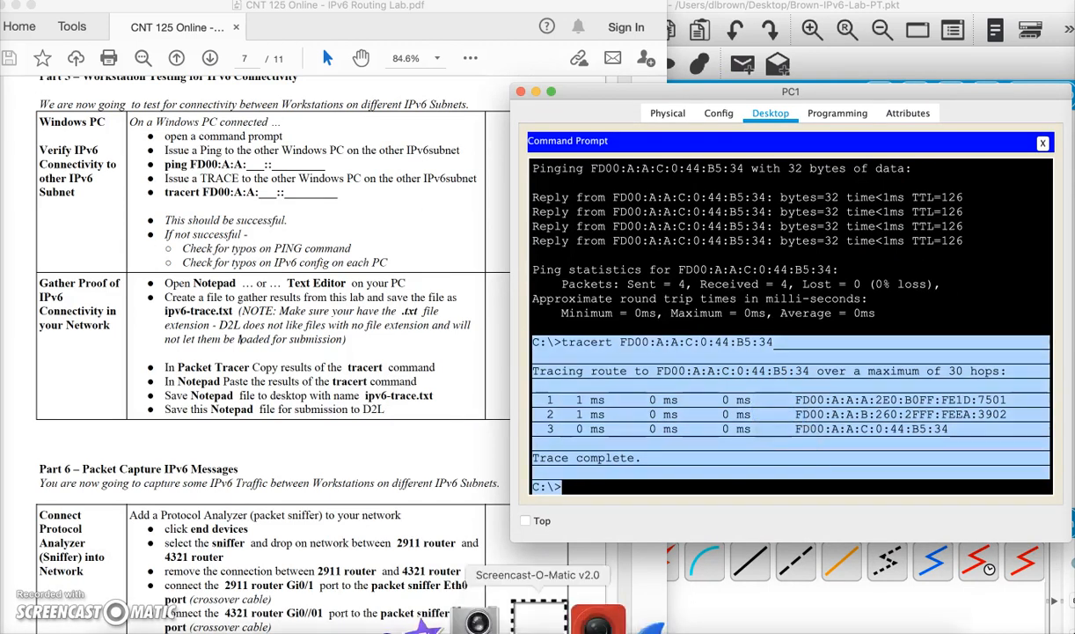
- Switch to TextEdit, convert the blank document to plain text and paste the copied tracert output
click(454, 625)
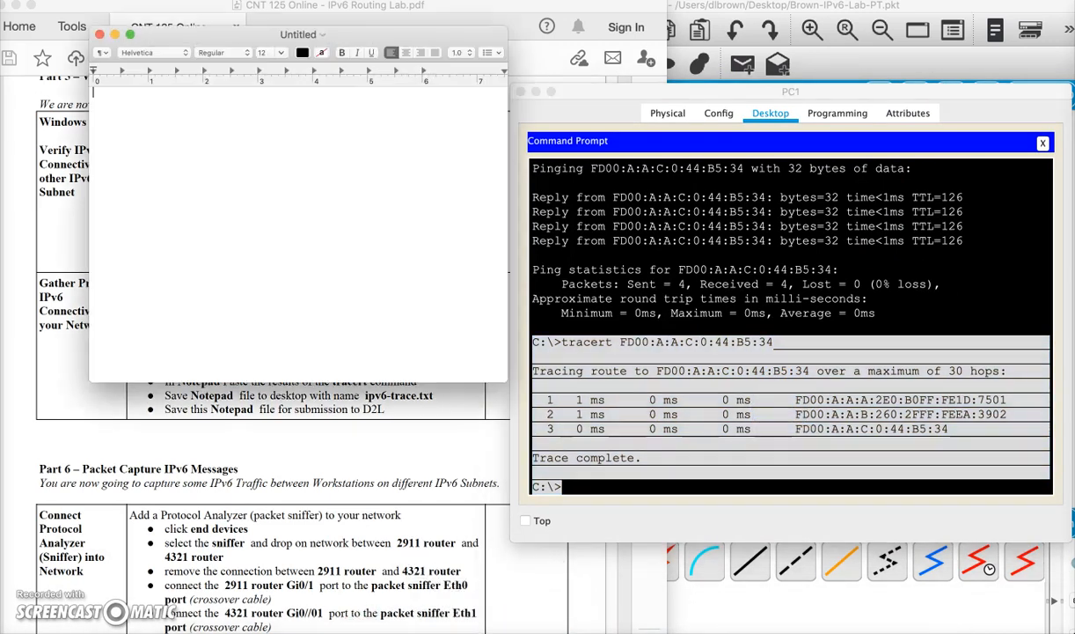
click(163, 2)
click(173, 41)
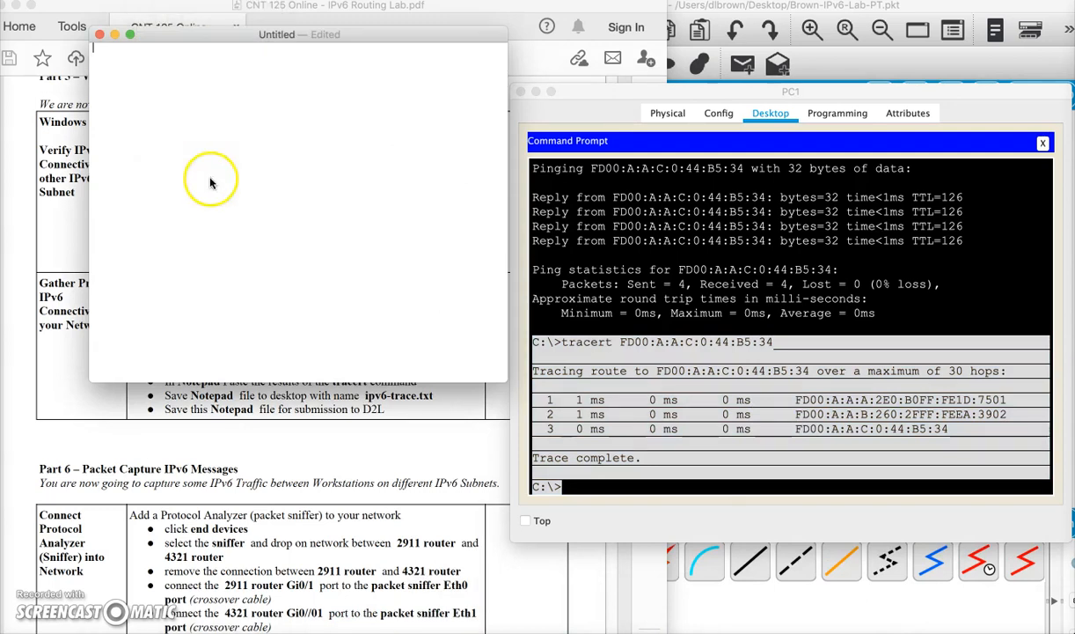
key(super+v)
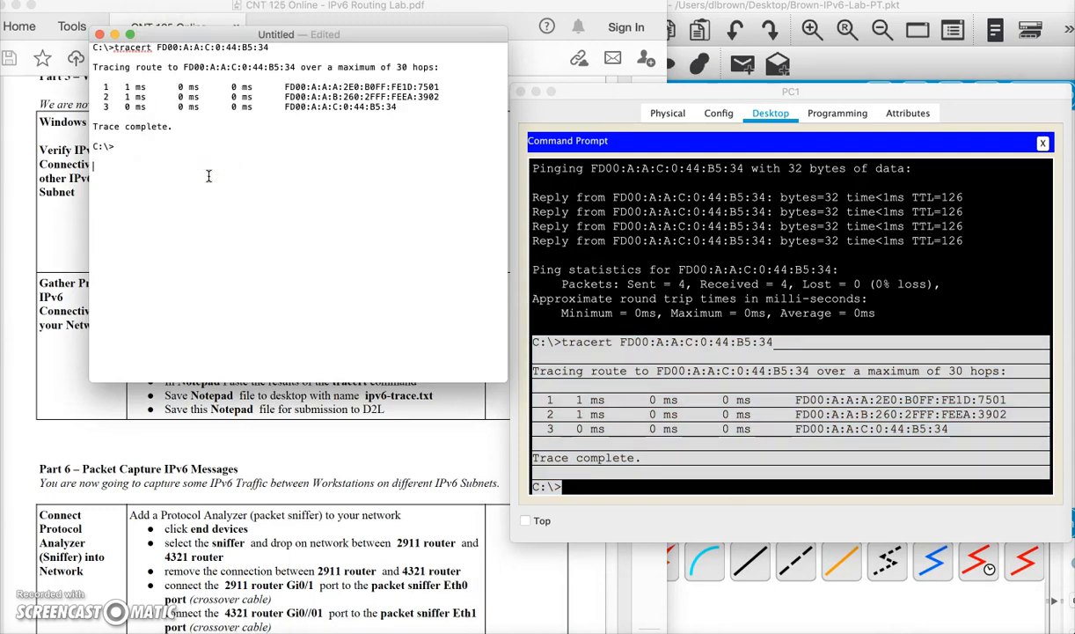
- Save the text document to the Desktop as ipv6-trace.txt and close it
key(super+s)
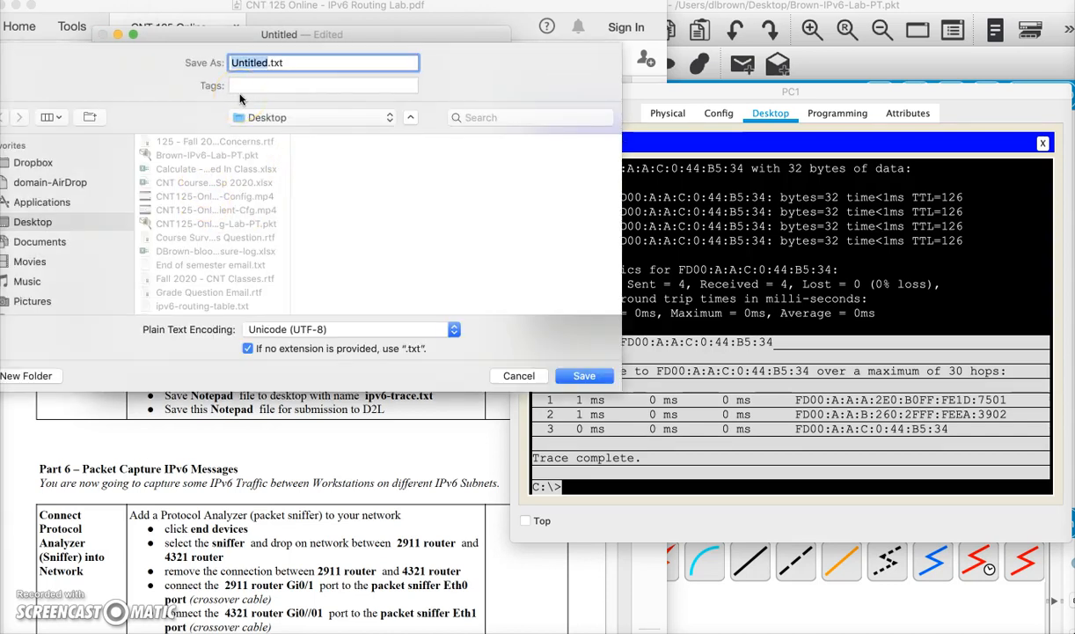
text(ipv6-trac)
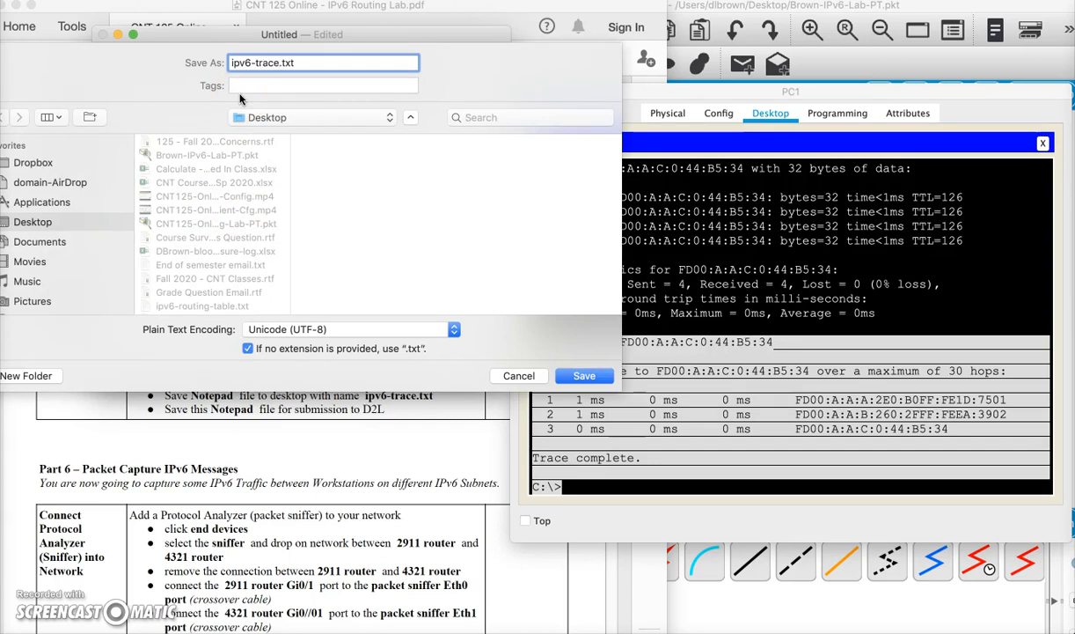
key(Return)
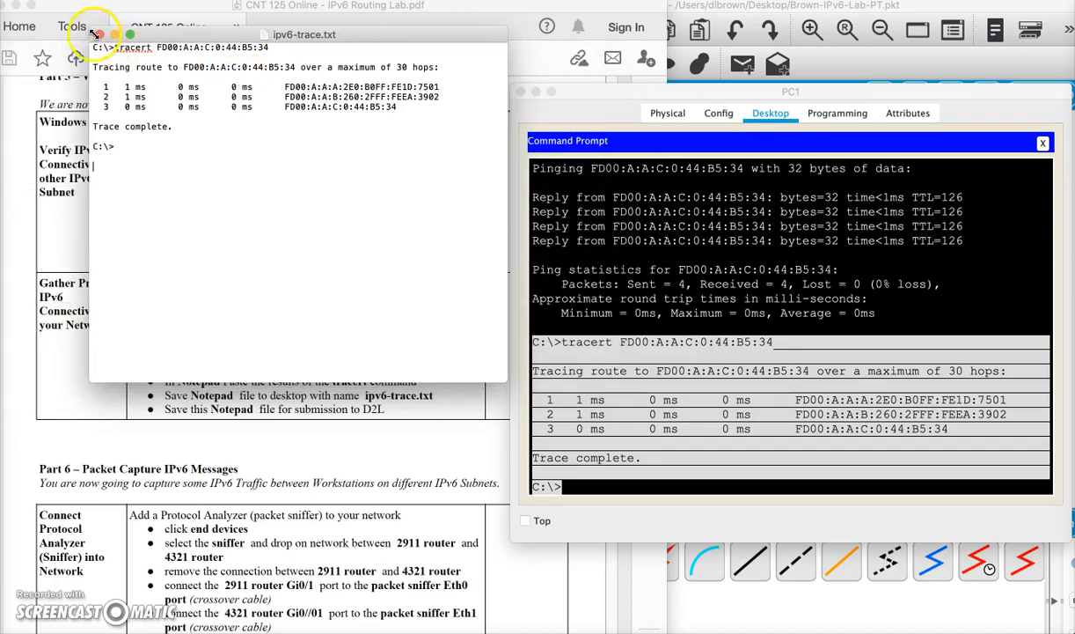
click(97, 34)
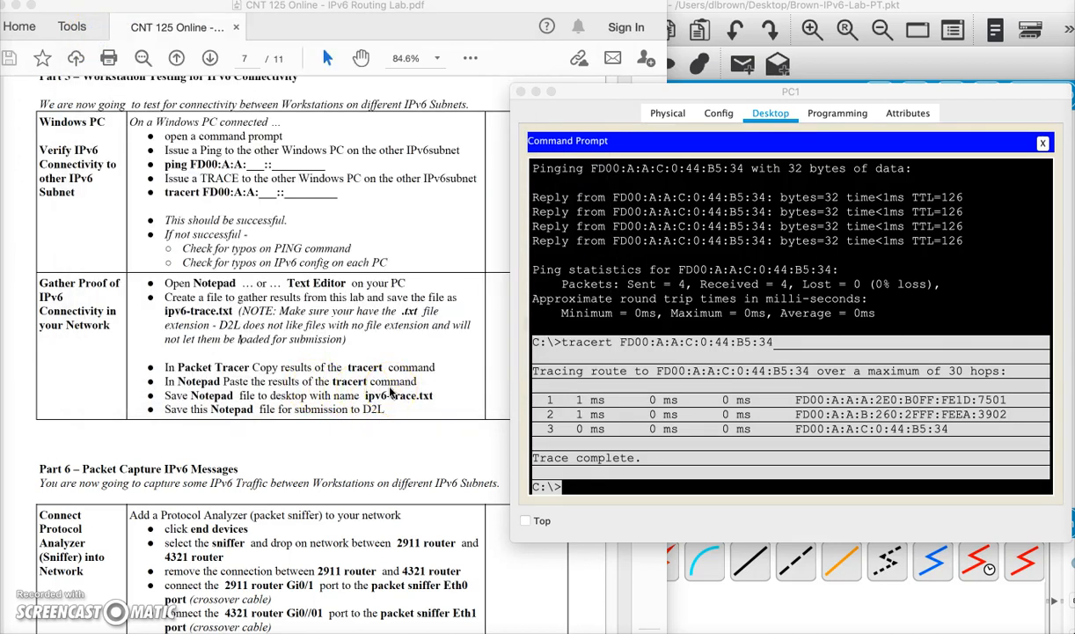
- Close the PC1 window and review the Part 6 instructions for connecting the packet sniffer
click(521, 92)
click(711, 167)
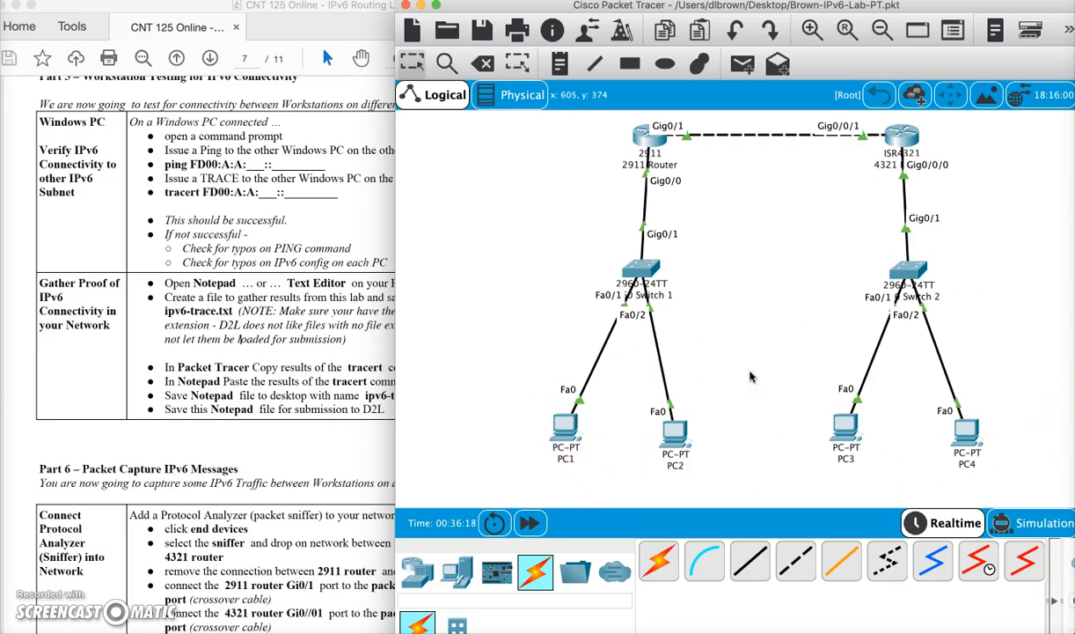
click(304, 315)
scroll(317, 325, down, 5)
scroll(317, 326, down, 1)
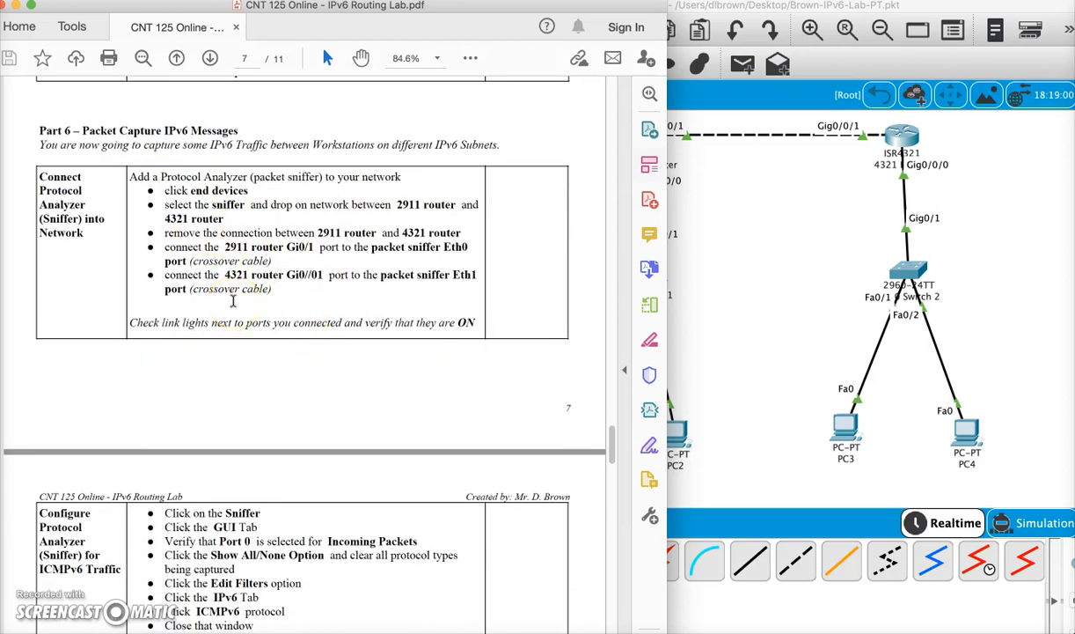
- Place a Sniffer between the two routers and move the 4321 router's end of the inter-router cable to its Ethernet0 port
click(787, 239)
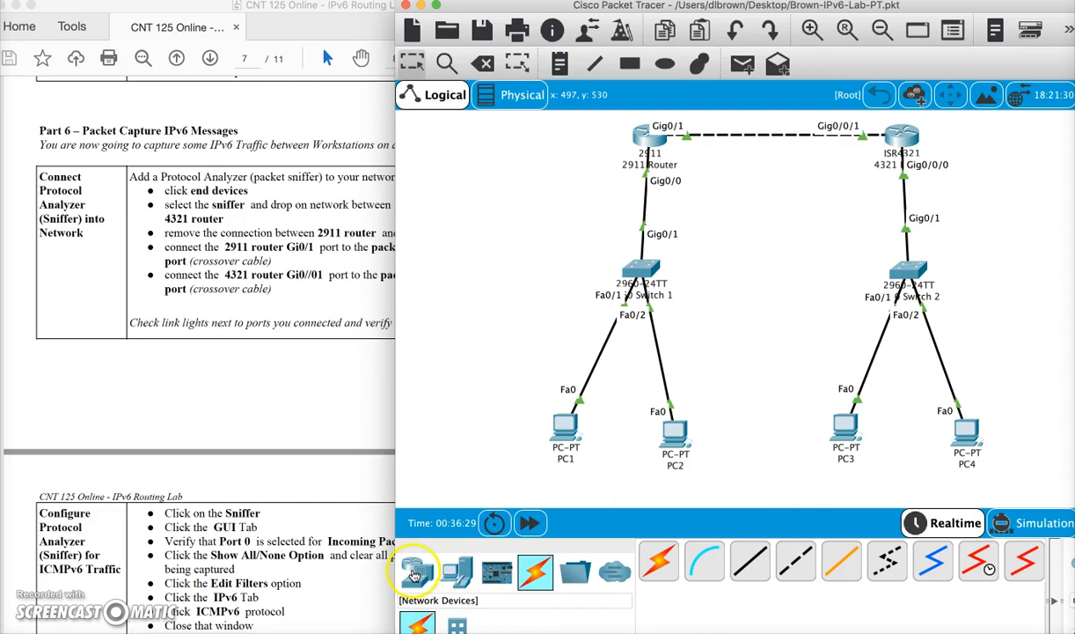
click(453, 574)
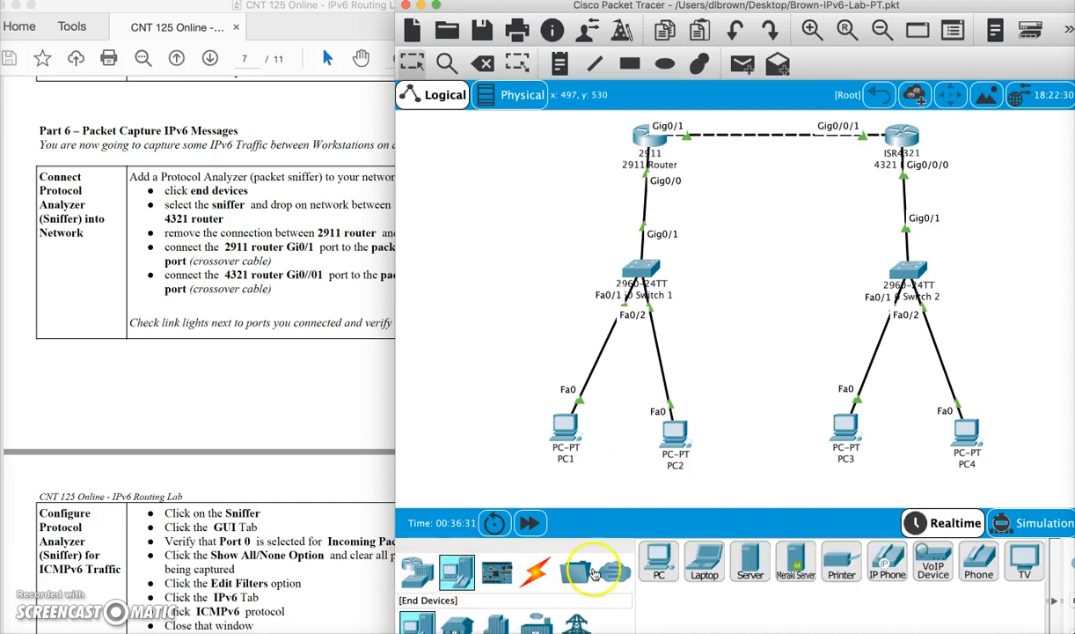
scroll(806, 585, right, 5)
drag(896, 552, 762, 200)
drag(874, 140, 758, 201)
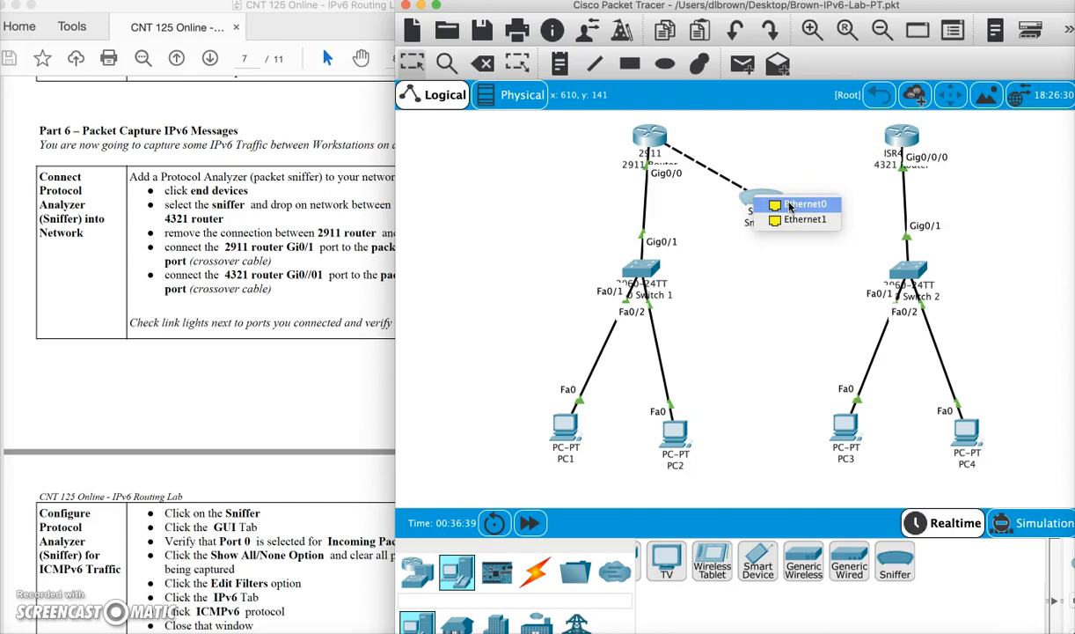
click(790, 205)
- Connect the Sniffer's Ethernet1 to the 4321 router's GigabitEthernet0/0/1 with a copper crossover cable and center the Sniffer between the routers
click(269, 277)
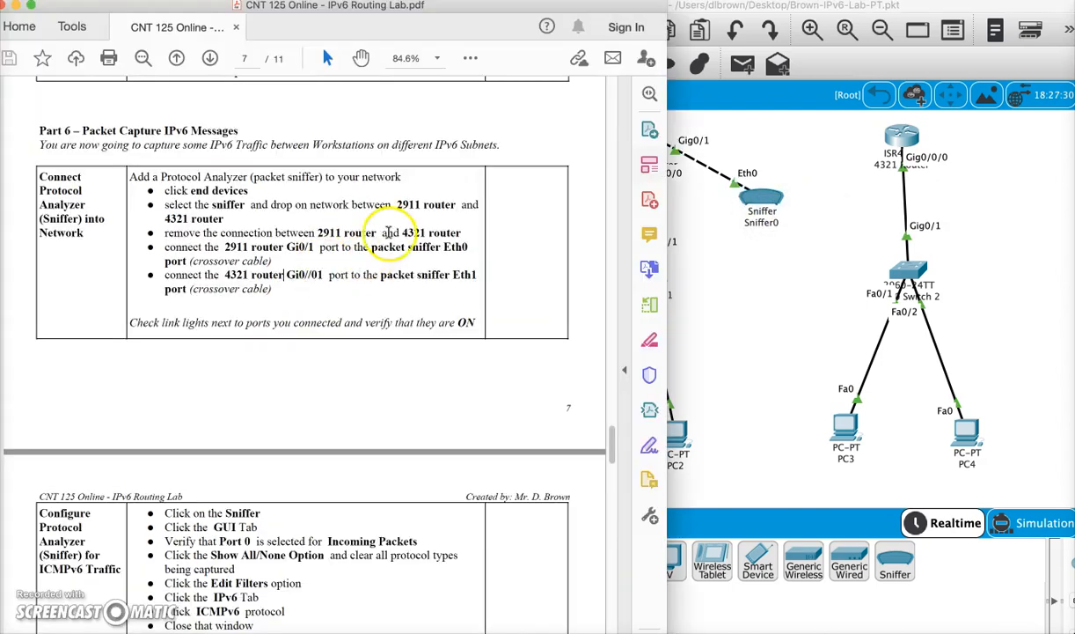
click(683, 229)
click(534, 570)
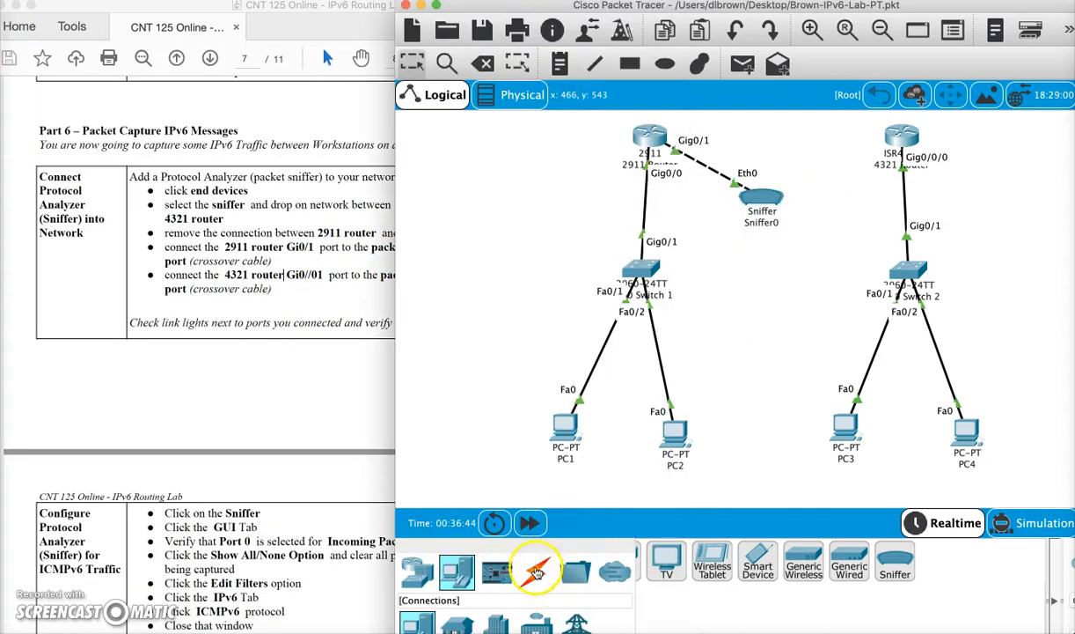
click(795, 561)
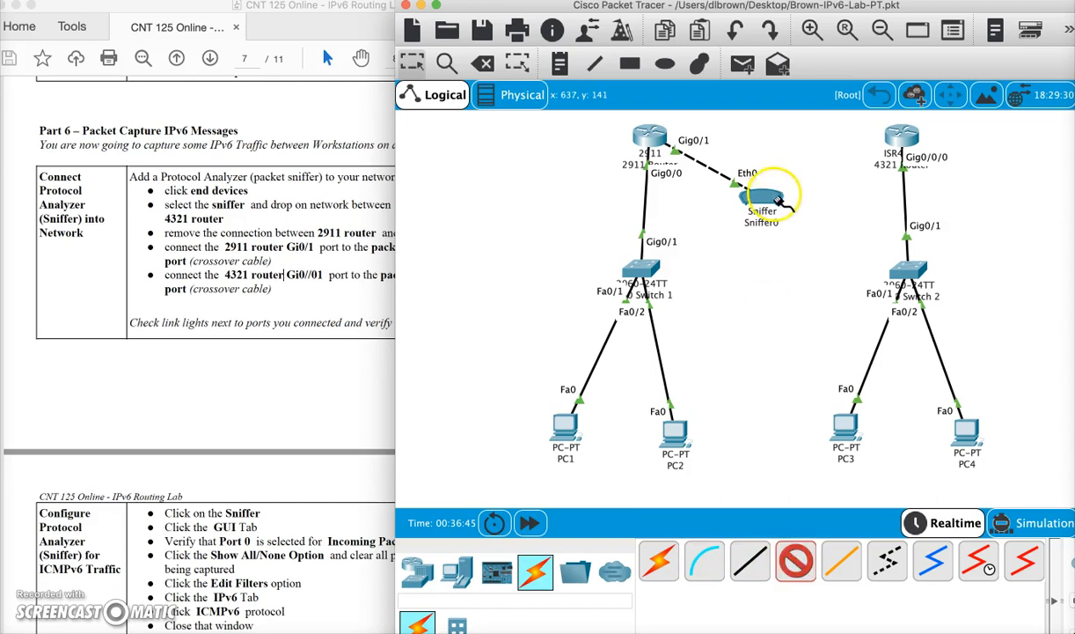
click(767, 198)
click(809, 204)
click(913, 134)
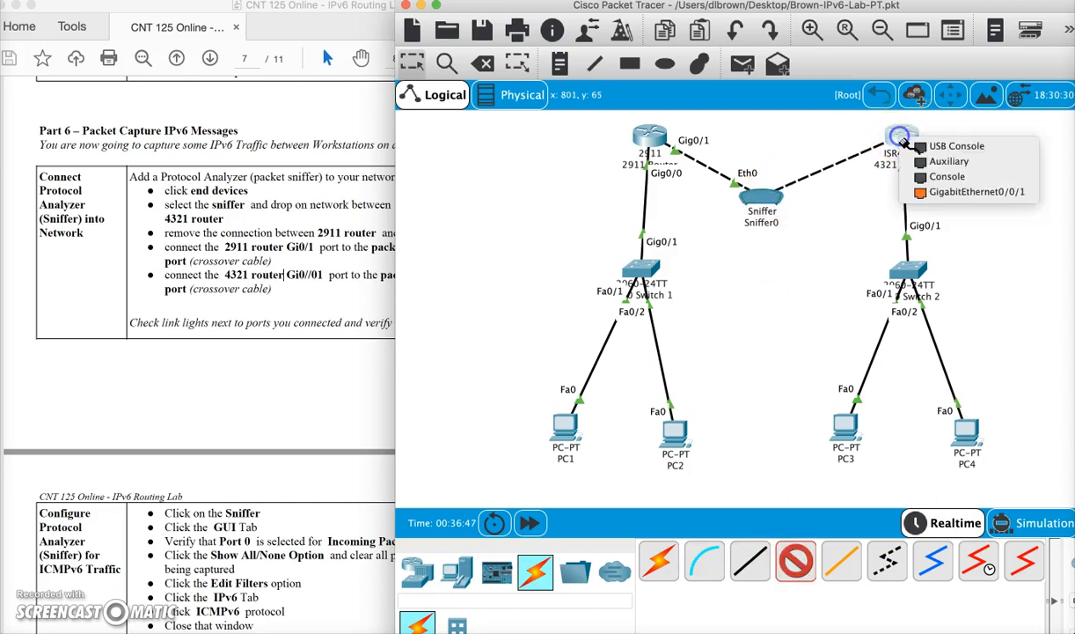
click(933, 186)
drag(769, 201, 785, 182)
click(789, 292)
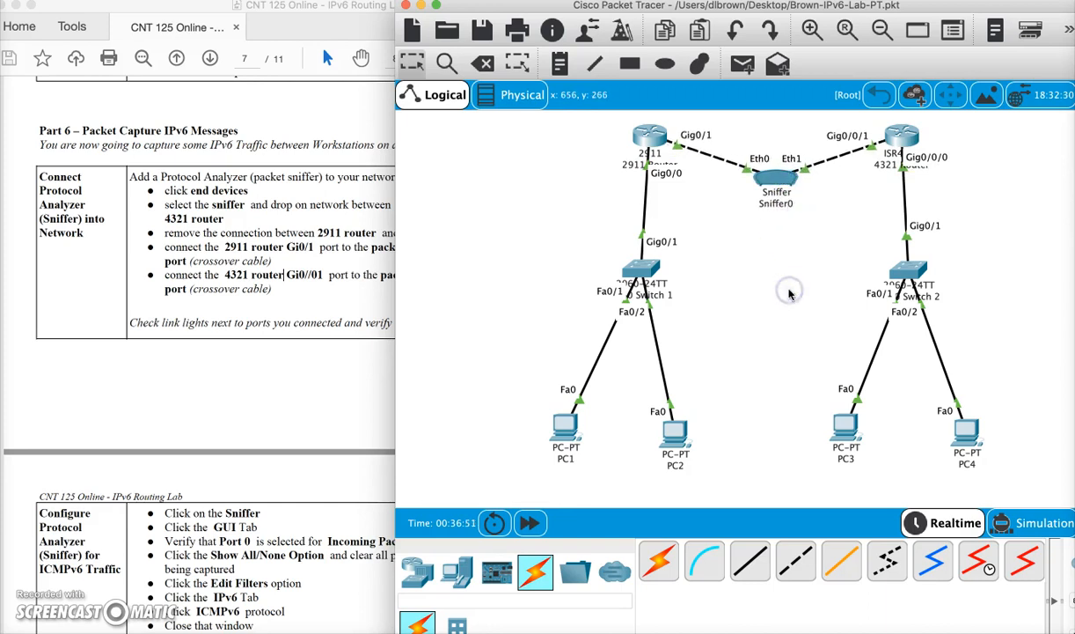
- Review the lab instructions for configuring the sniffer to capture ICMPv6 traffic
click(231, 284)
scroll(240, 296, down, 3)
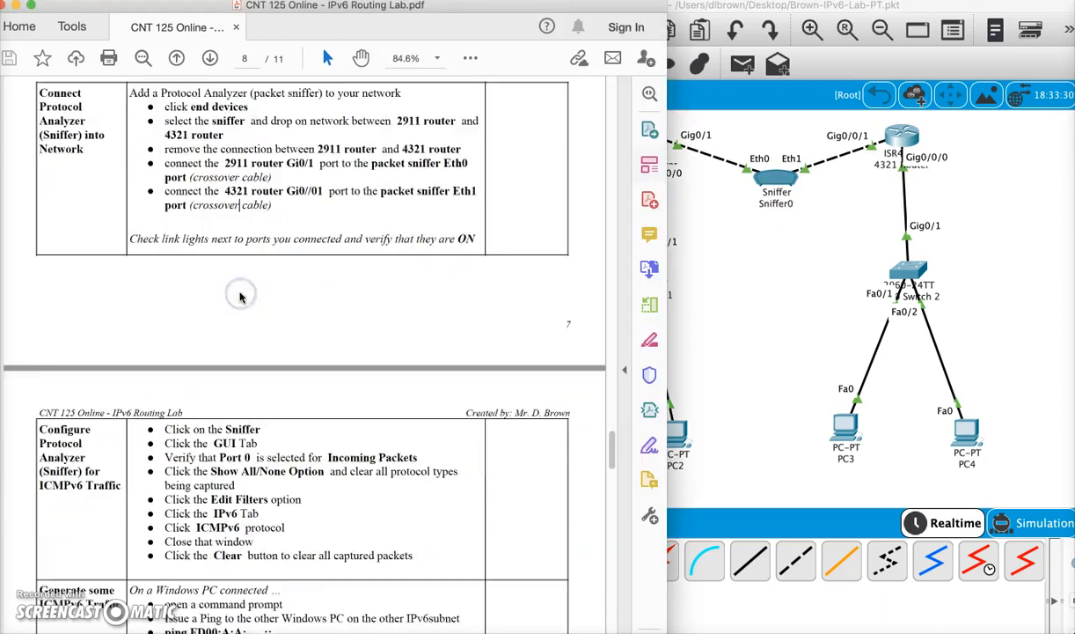
scroll(241, 296, down, 3)
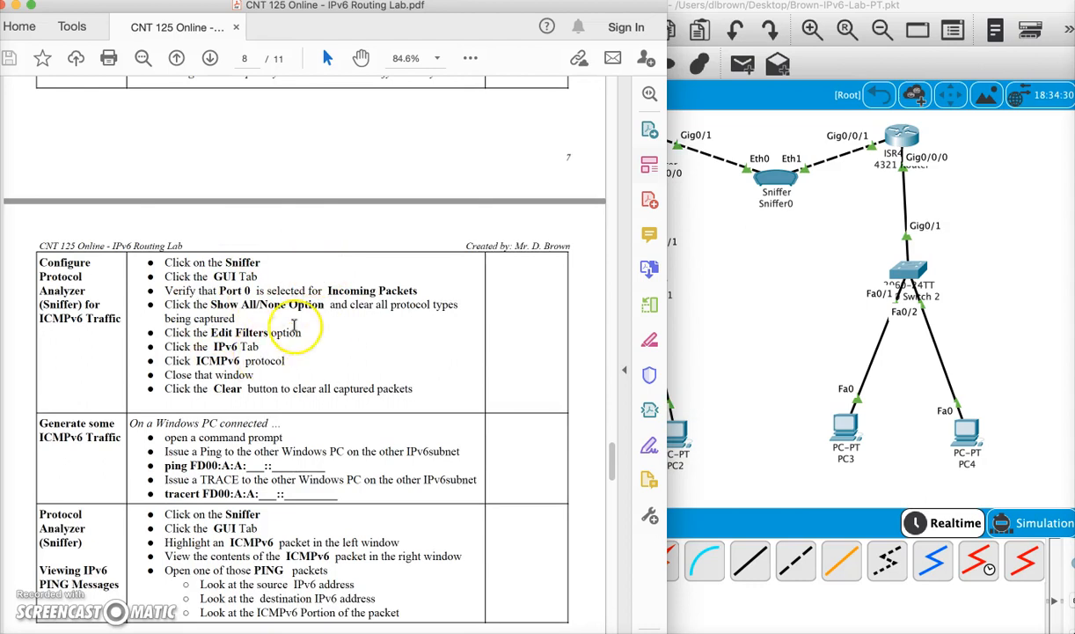
drag(243, 360, 164, 360)
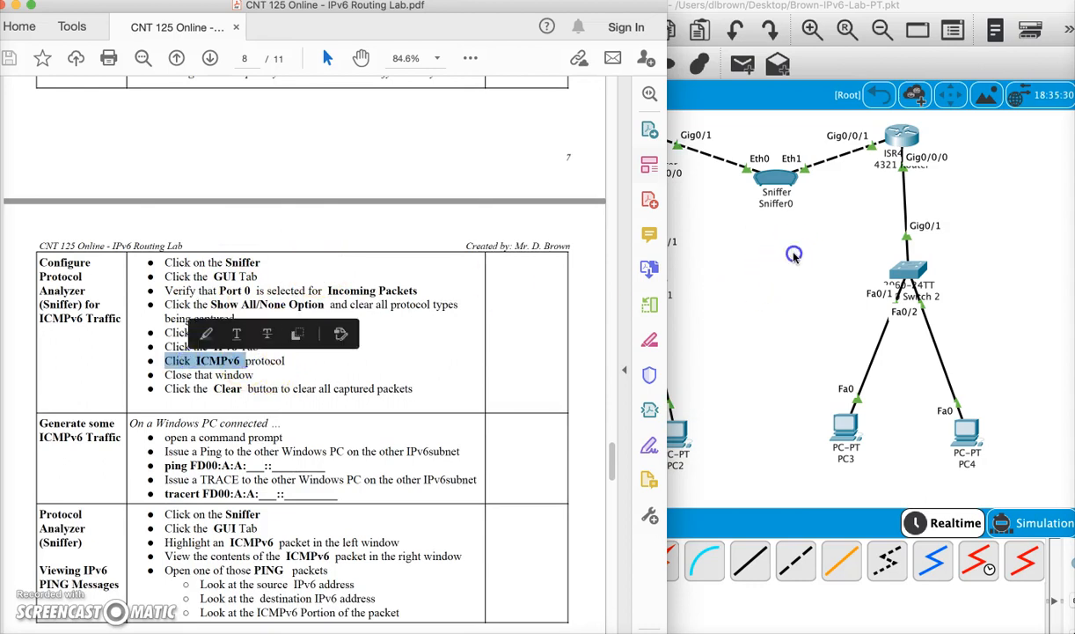
- Filter Sniffer0's visible events to ICMPv6 only, clear the captured packets and close its window
click(776, 179)
click(549, 125)
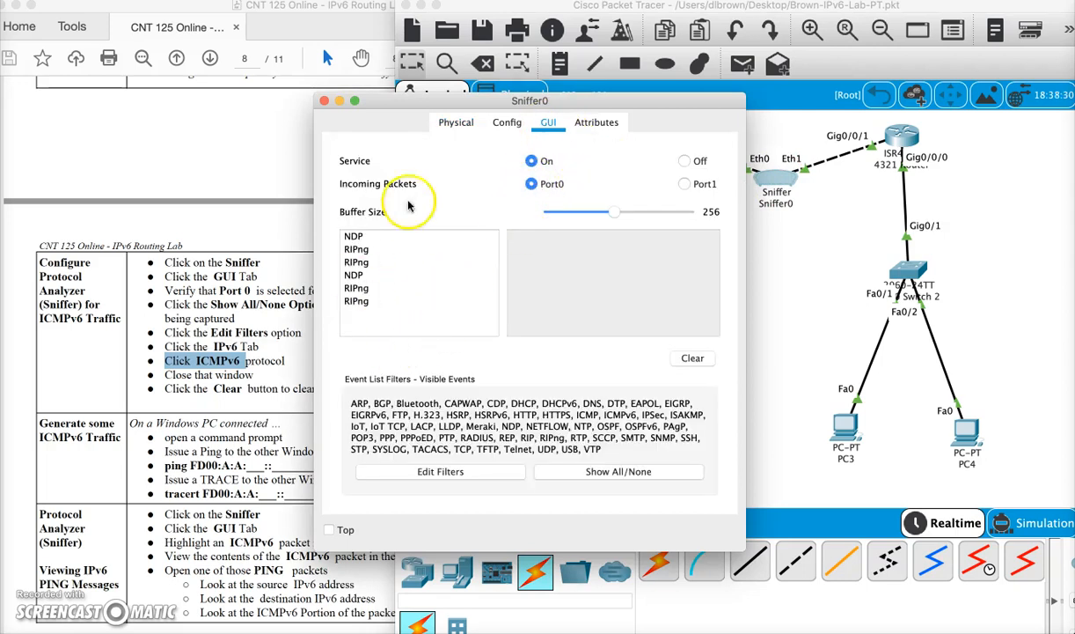
click(609, 473)
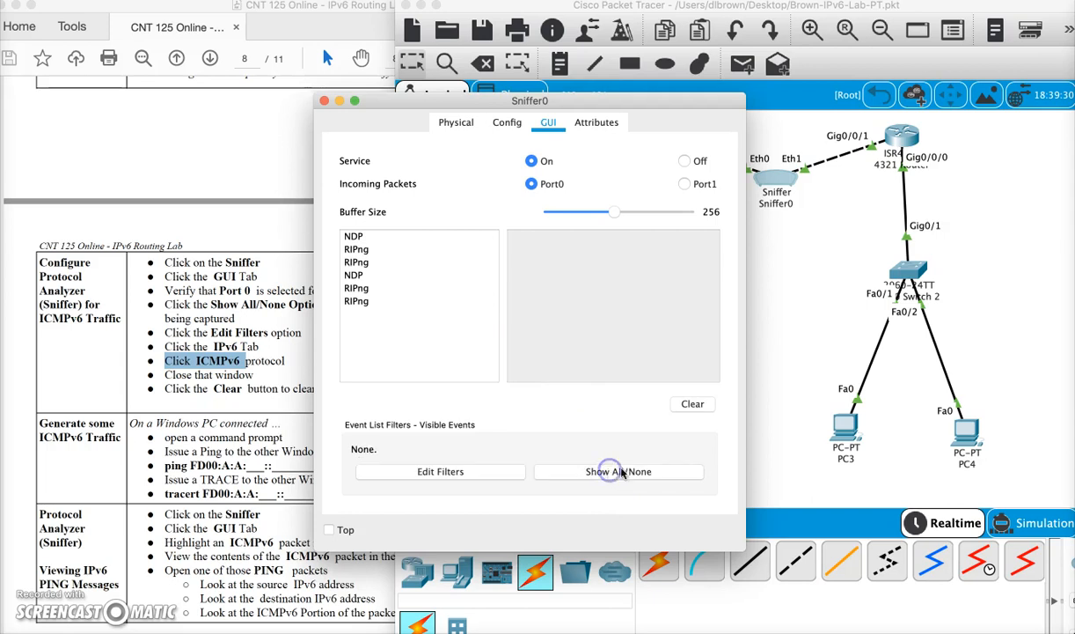
click(440, 471)
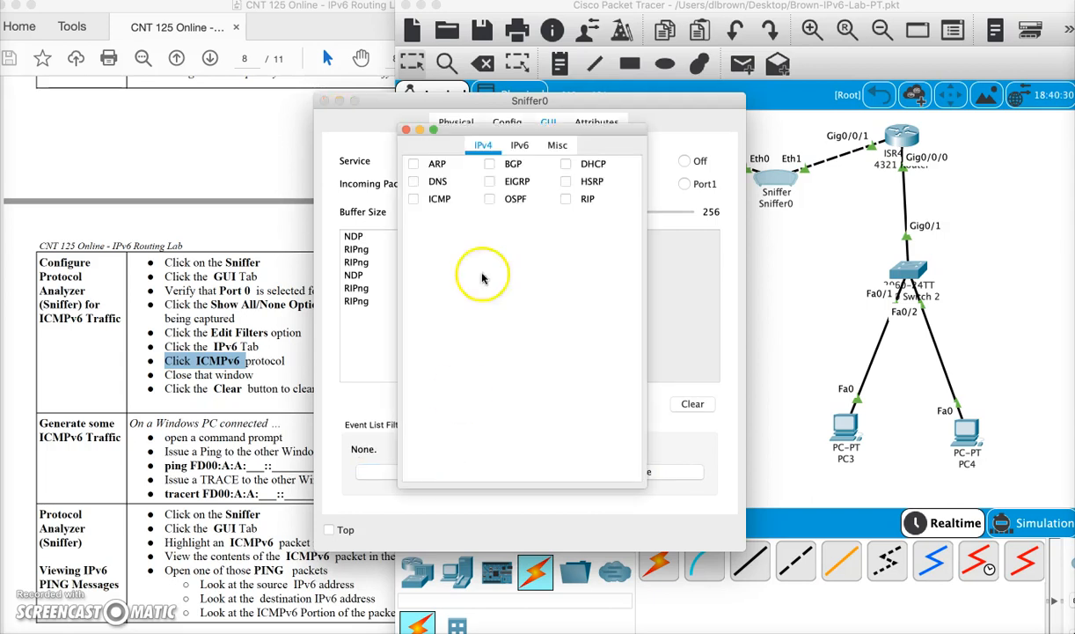
click(519, 145)
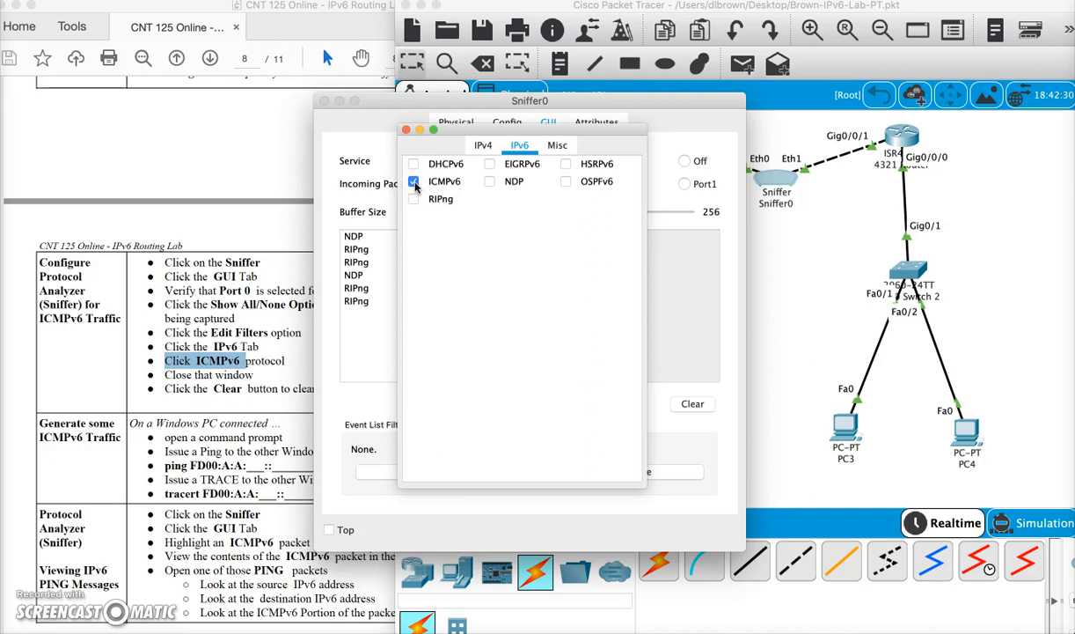
click(406, 131)
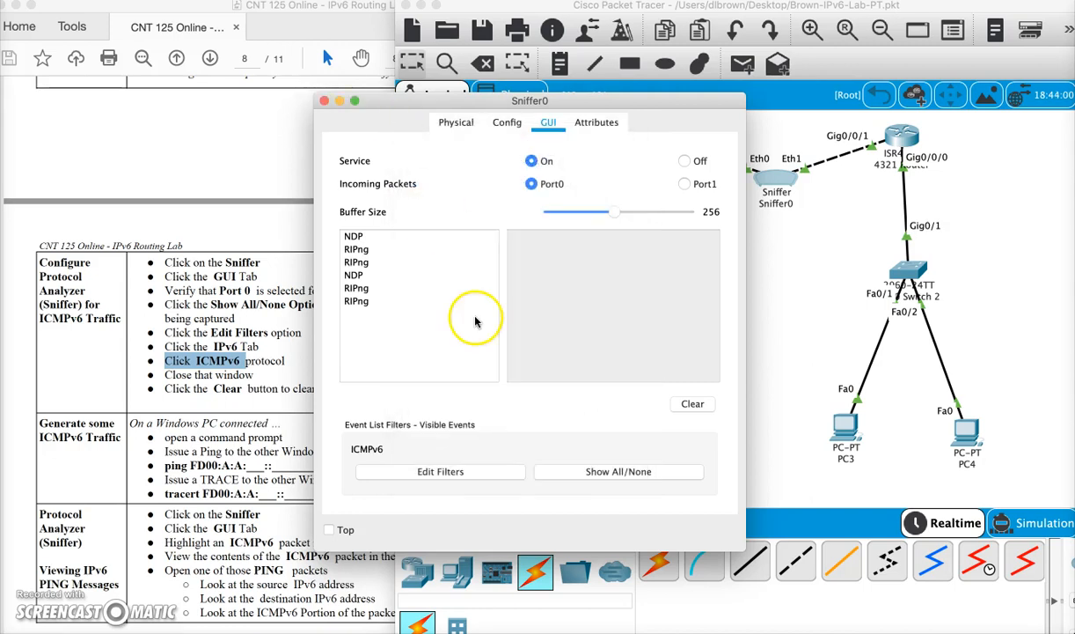
click(692, 403)
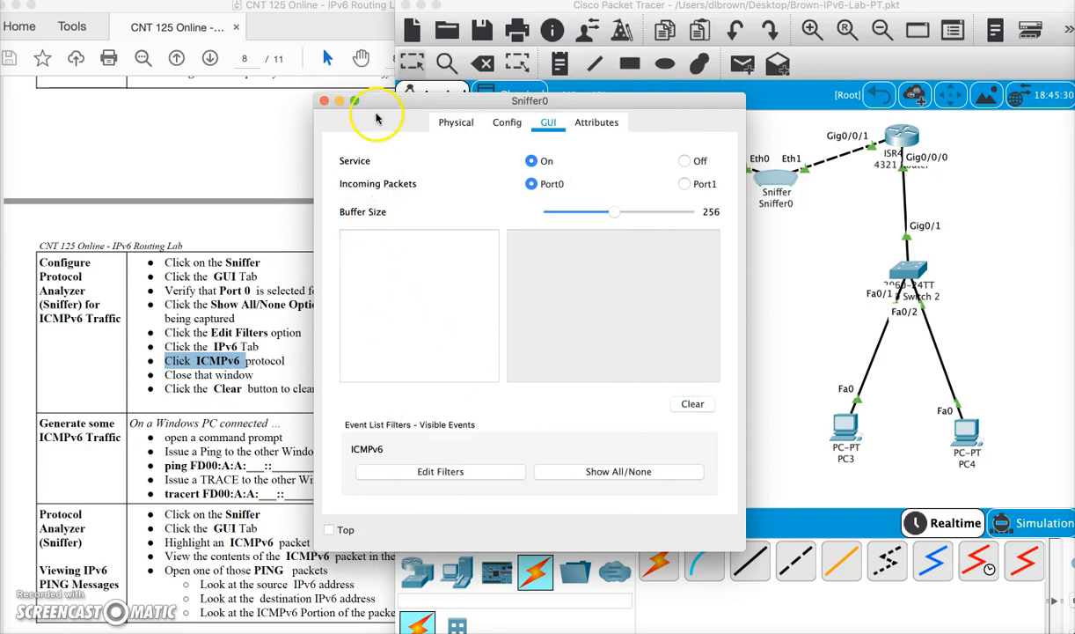
click(325, 102)
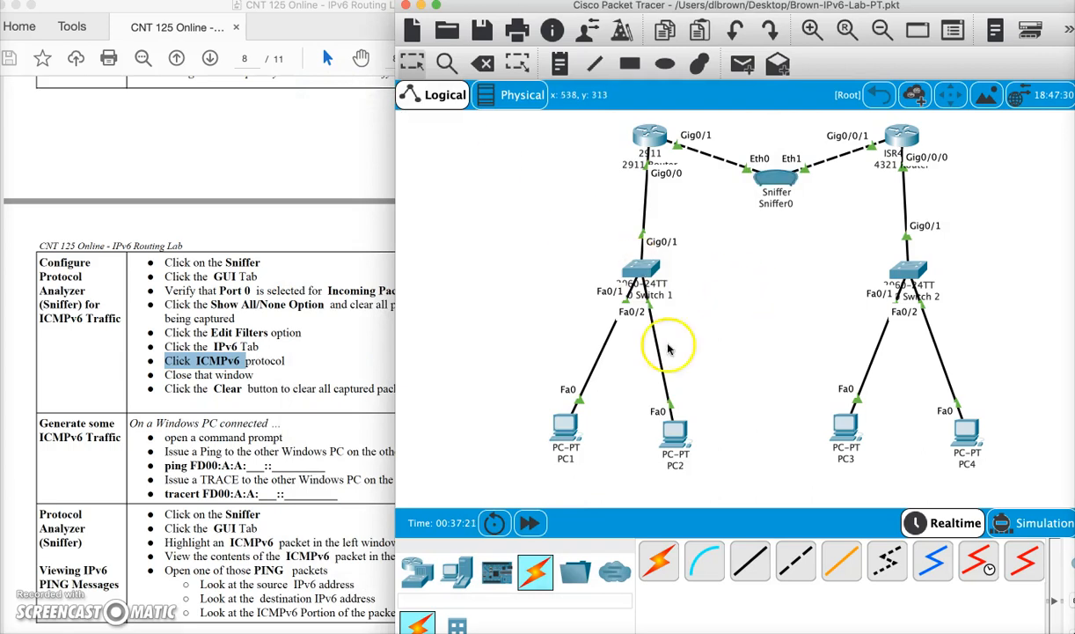
- Open the command prompt on PC1
click(578, 431)
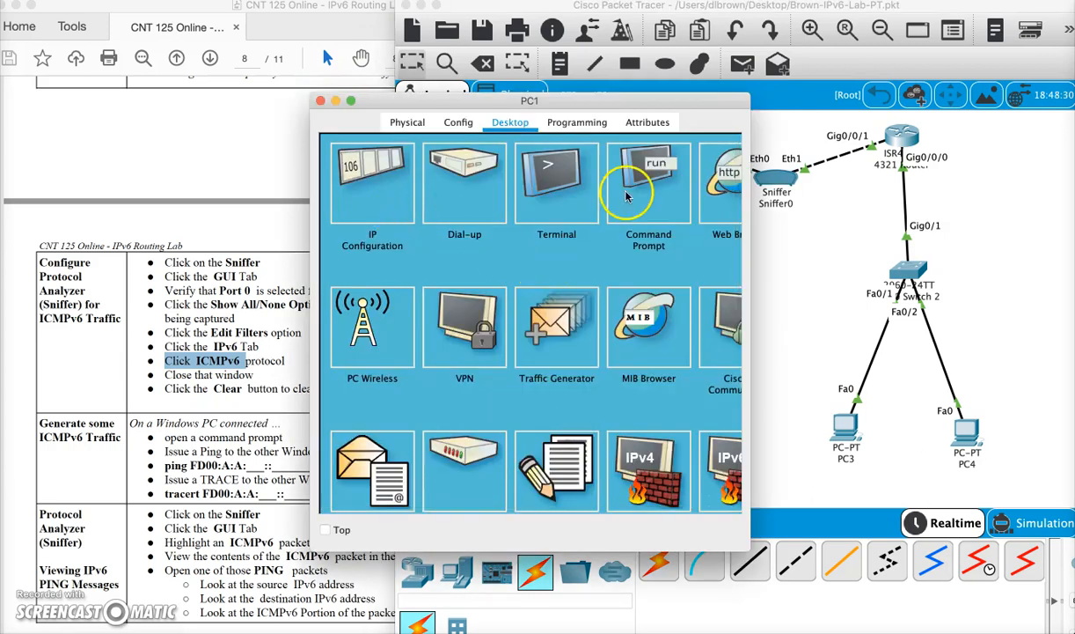
click(601, 189)
scroll(506, 394, down, 20)
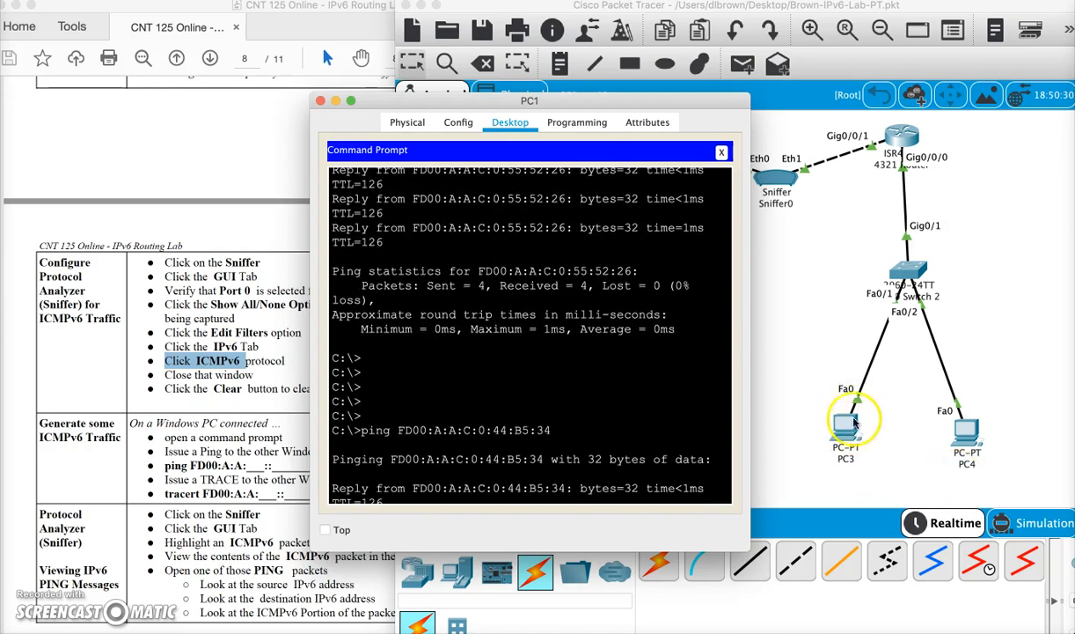
- Copy PC4's IPv6 address from its IP configuration and close the PC4 window
click(796, 347)
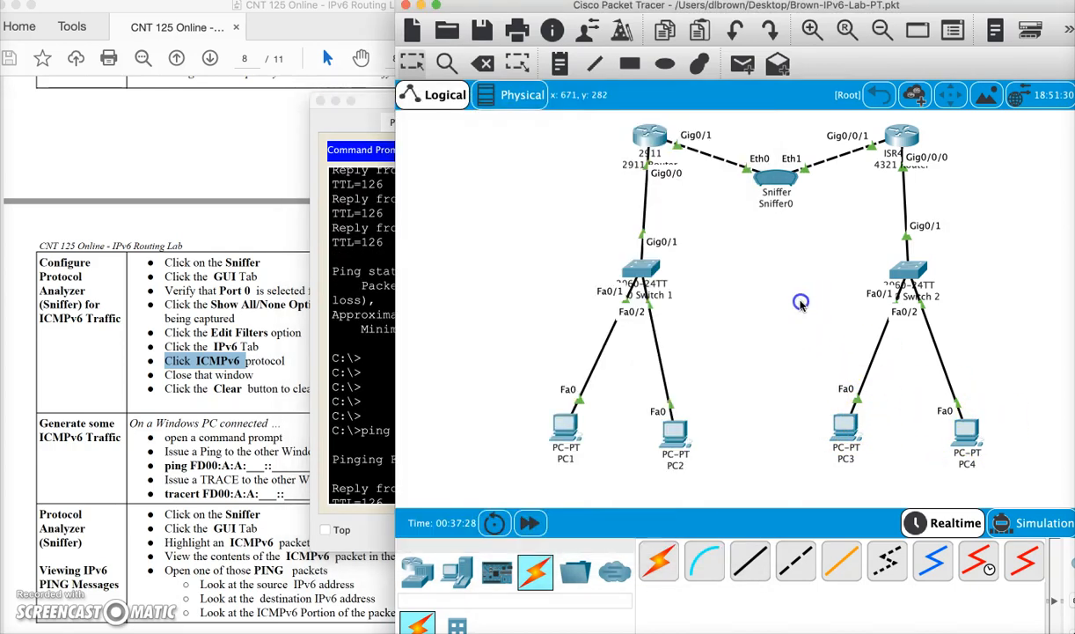
click(965, 429)
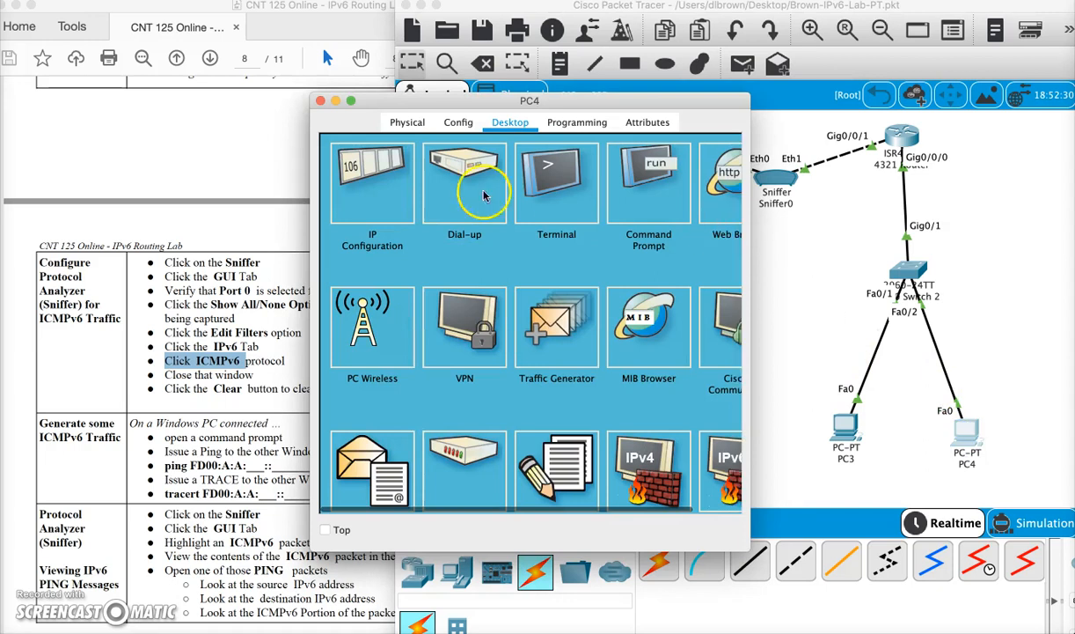
click(407, 209)
double_click(588, 400)
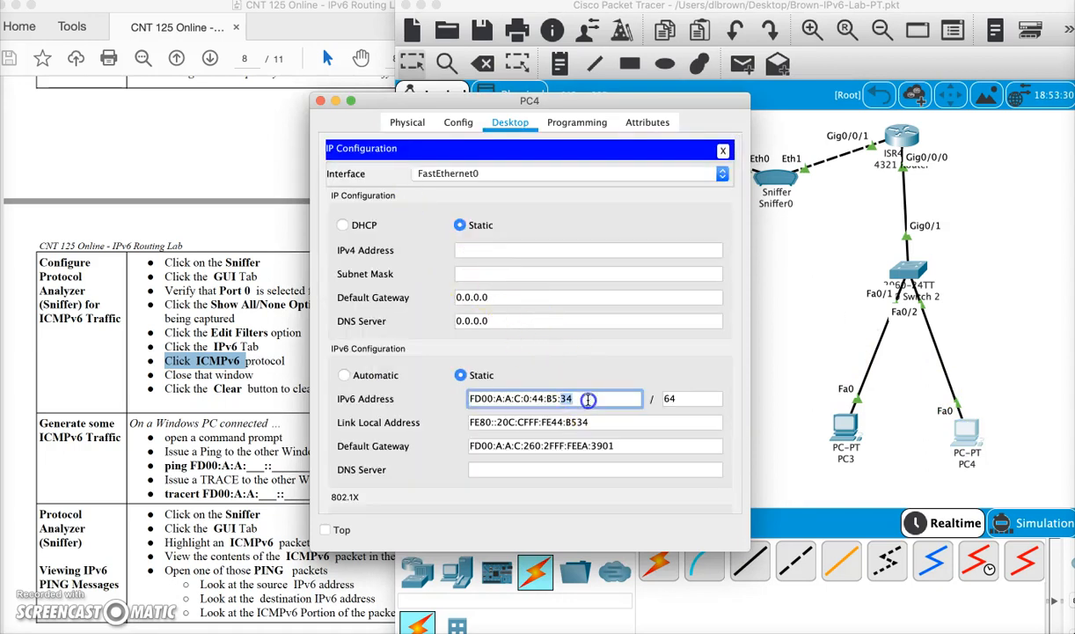
click(319, 100)
- Ping PC4 at FD00:A:A:C:0:44:B5:34 from PC1's command prompt and close the PC1 window
click(361, 310)
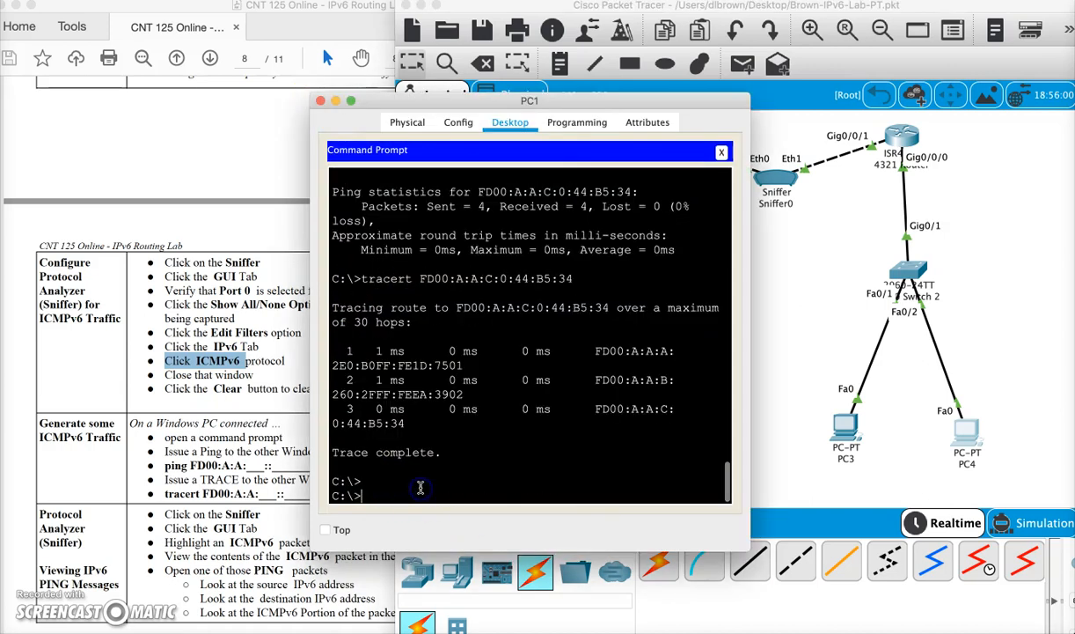
key(Return)
key(Return)
key(Return)
key(Return)
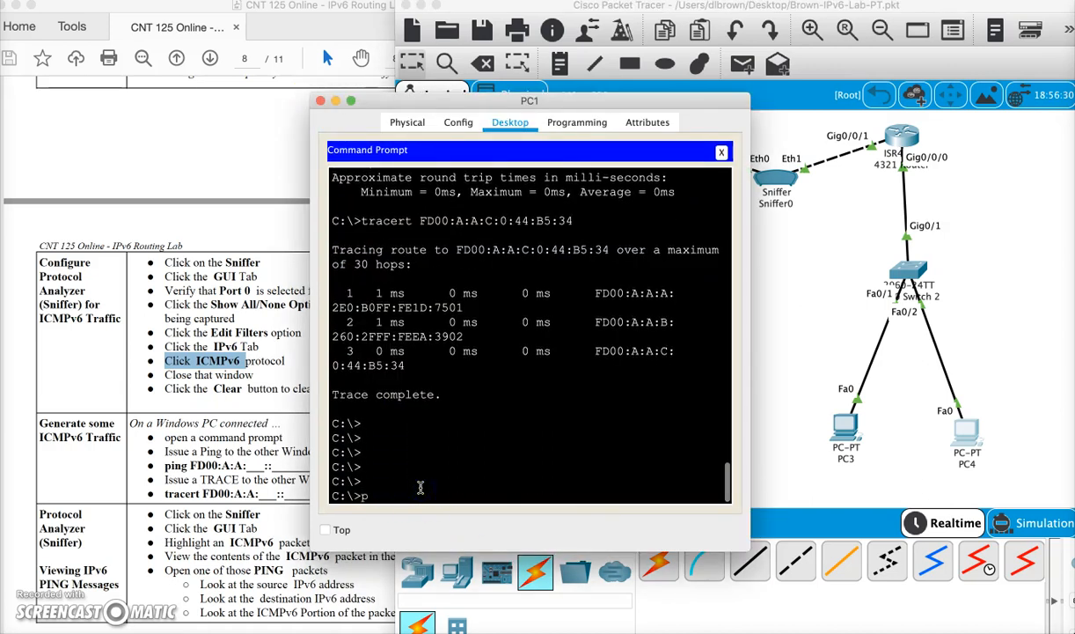
text(ping)
right_click(424, 495)
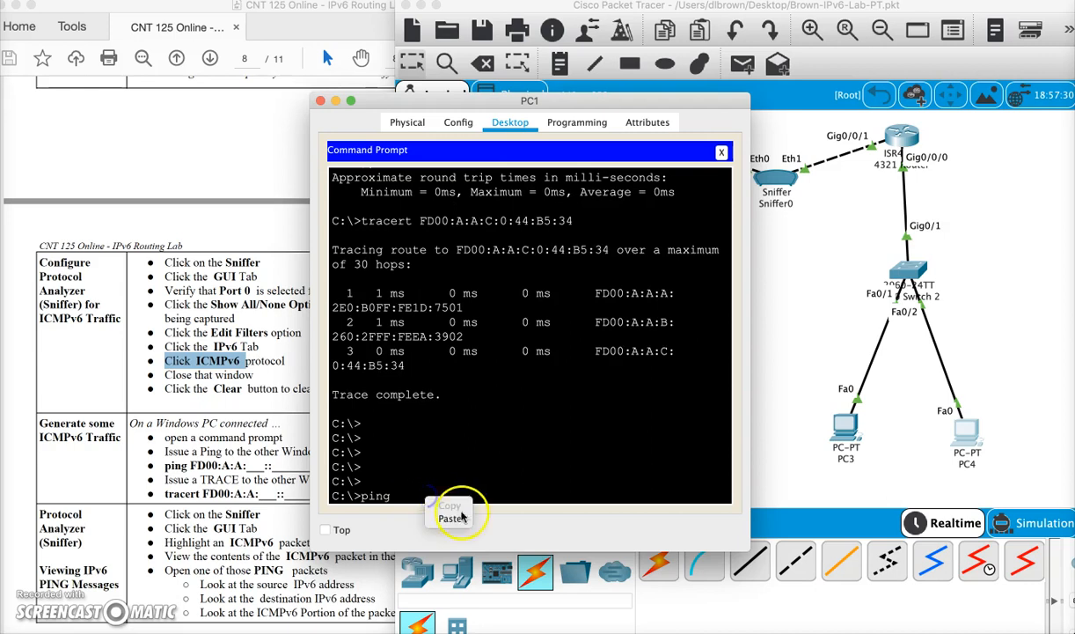
click(452, 517)
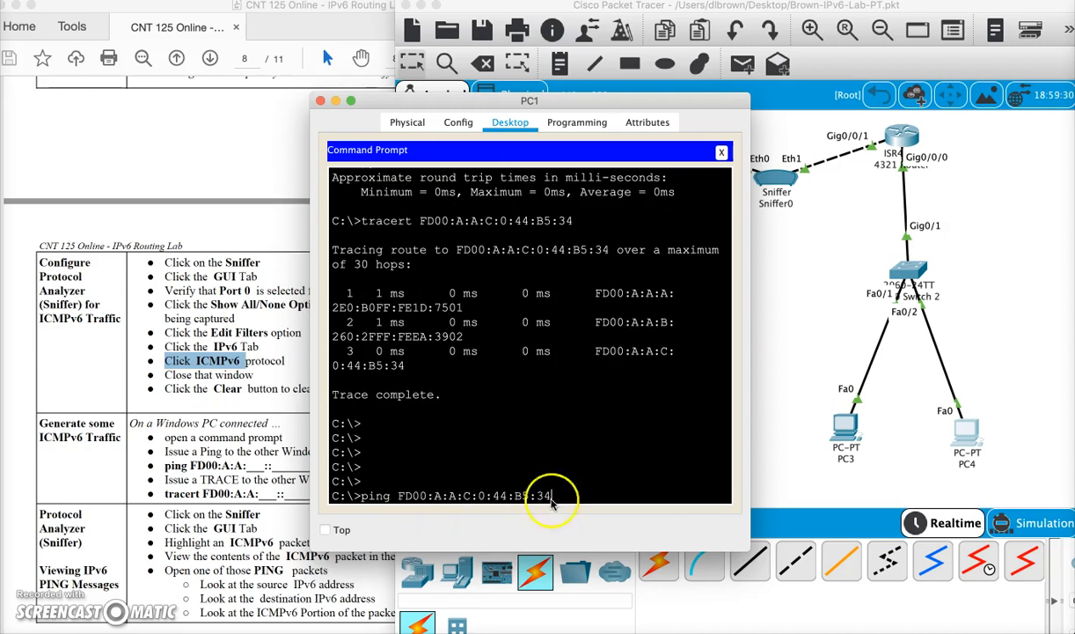
key(Return)
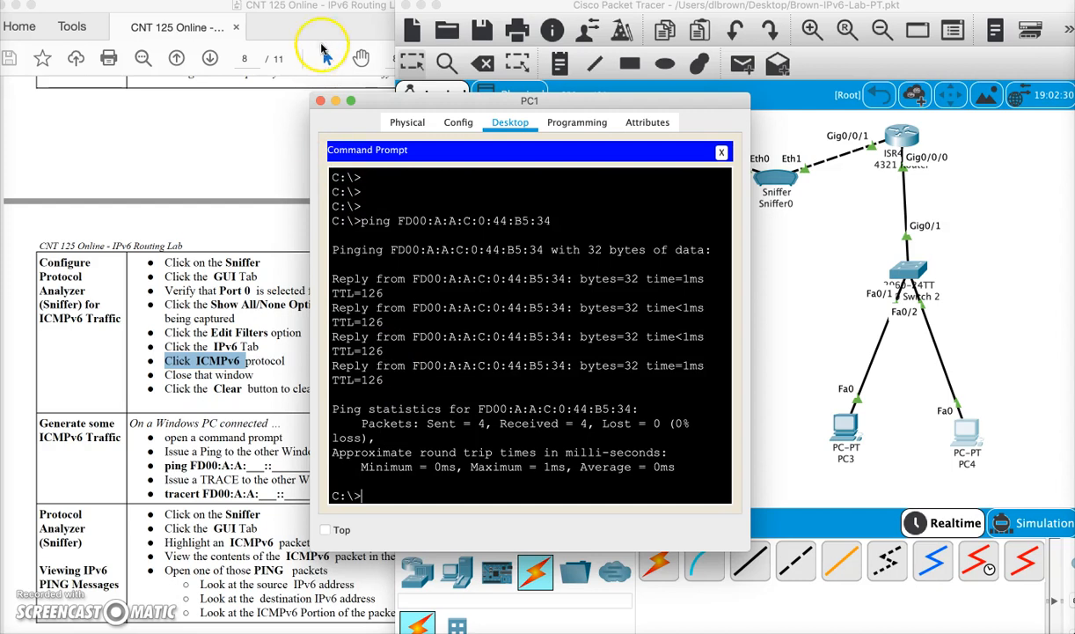
click(321, 102)
- Display the first captured ICMPv6 packet in Sniffer0, with the window enlarged to show its contents
click(771, 172)
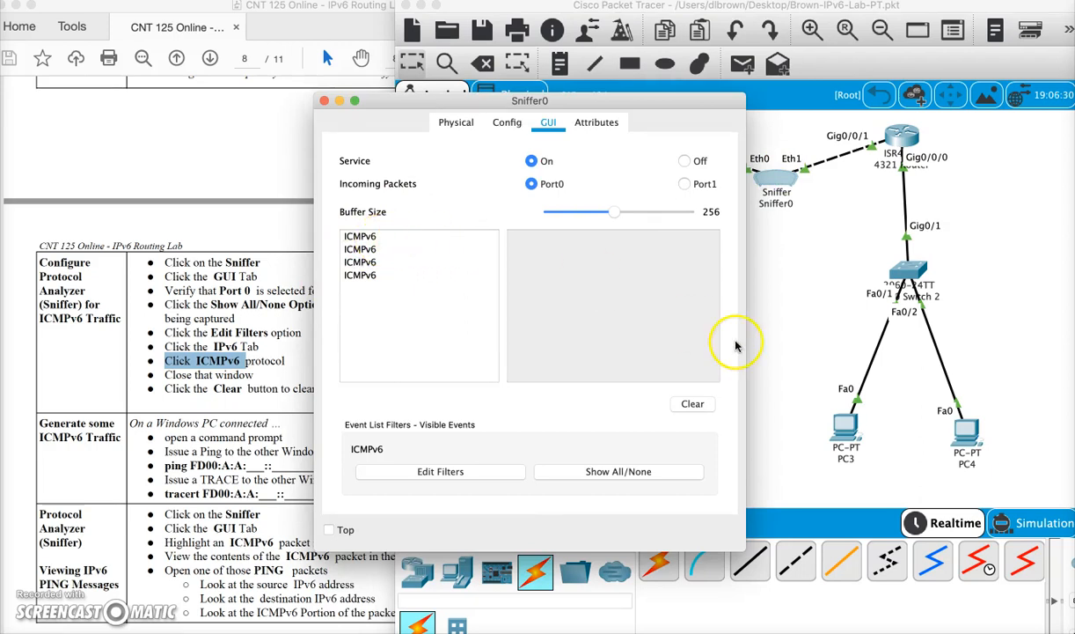
drag(745, 544, 1040, 613)
click(363, 236)
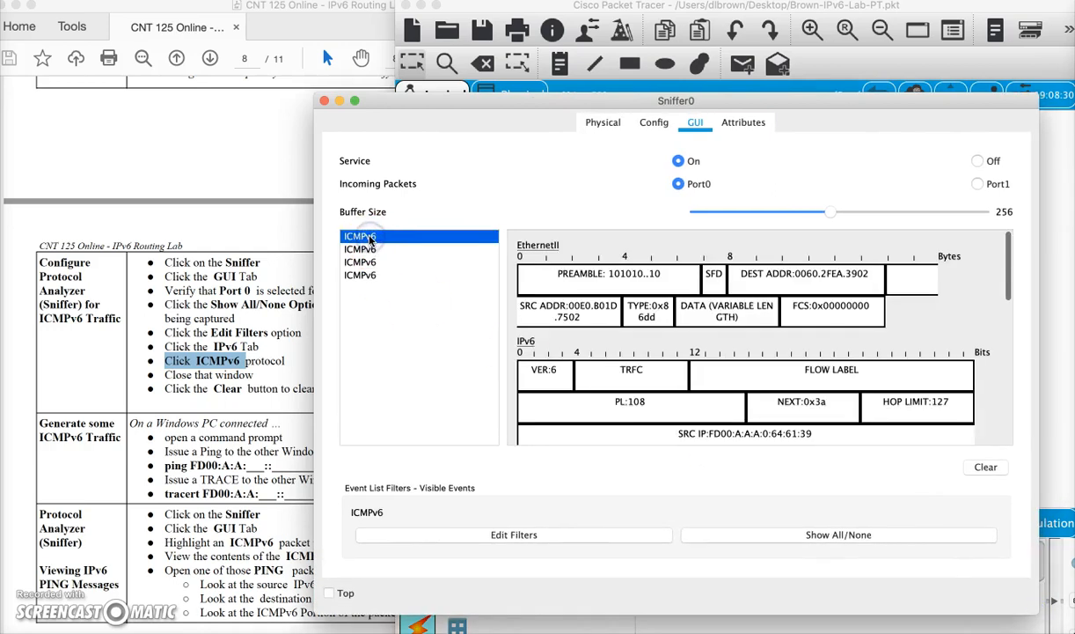
- Review the lab instructions for viewing IPv6 ping messages and examine the packet's Ethernet II header
click(202, 494)
scroll(176, 509, down, 5)
scroll(176, 508, up, 1)
click(970, 294)
click(950, 310)
scroll(948, 304, down, 2)
scroll(947, 304, up, 2)
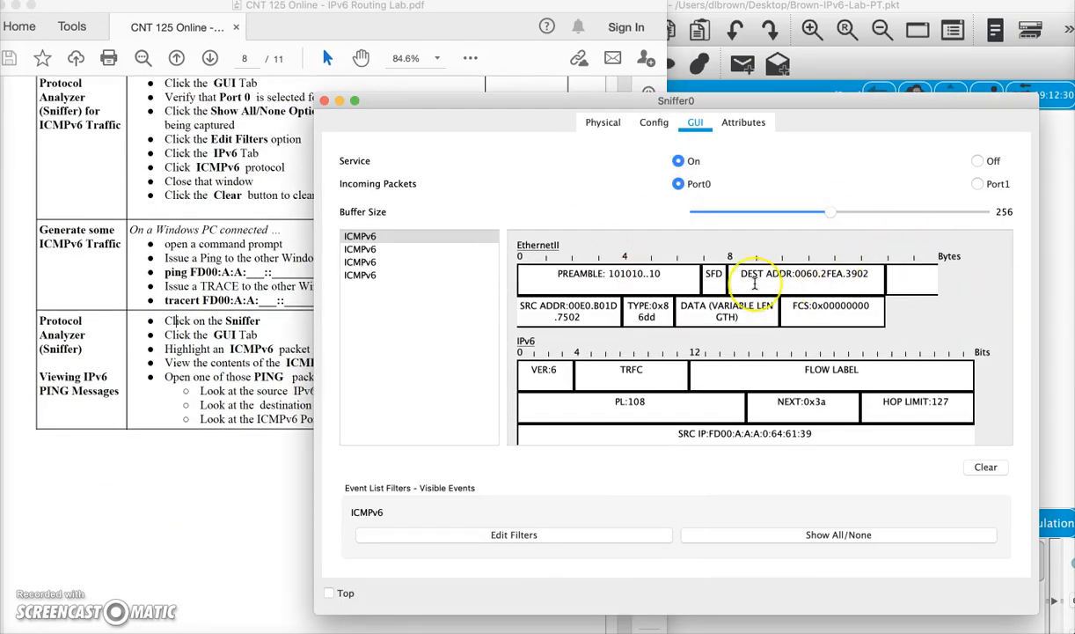
scroll(755, 283, down, 1)
click(725, 310)
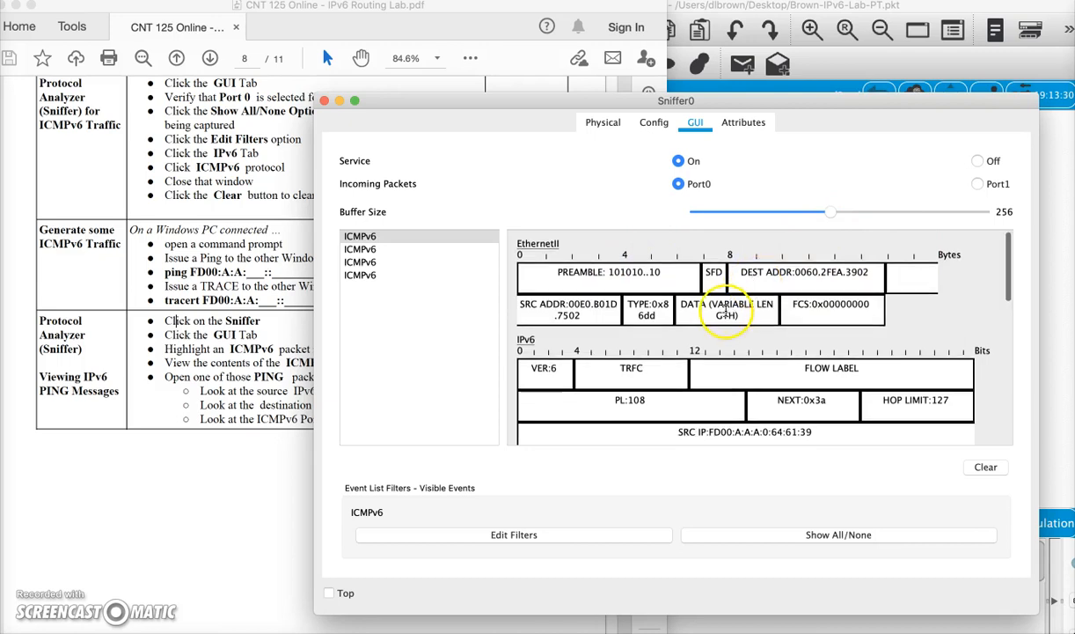
- Examine the packet's source and destination IPv6 addresses and its ICMPv6 echo message, and close the Sniffer0 window
drag(1011, 253, 1010, 282)
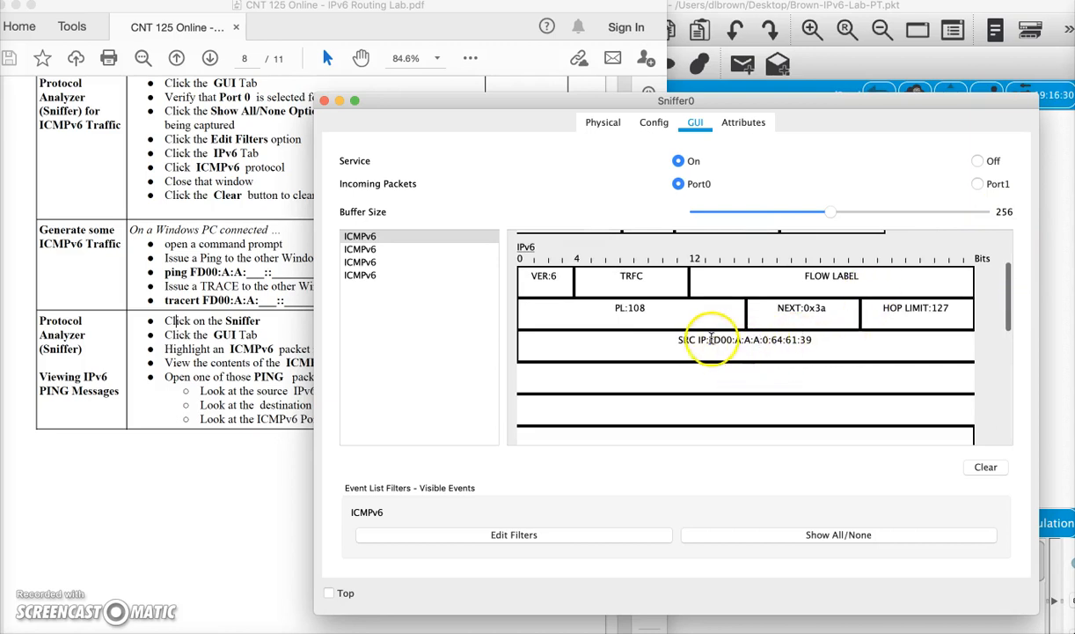
drag(708, 340, 814, 338)
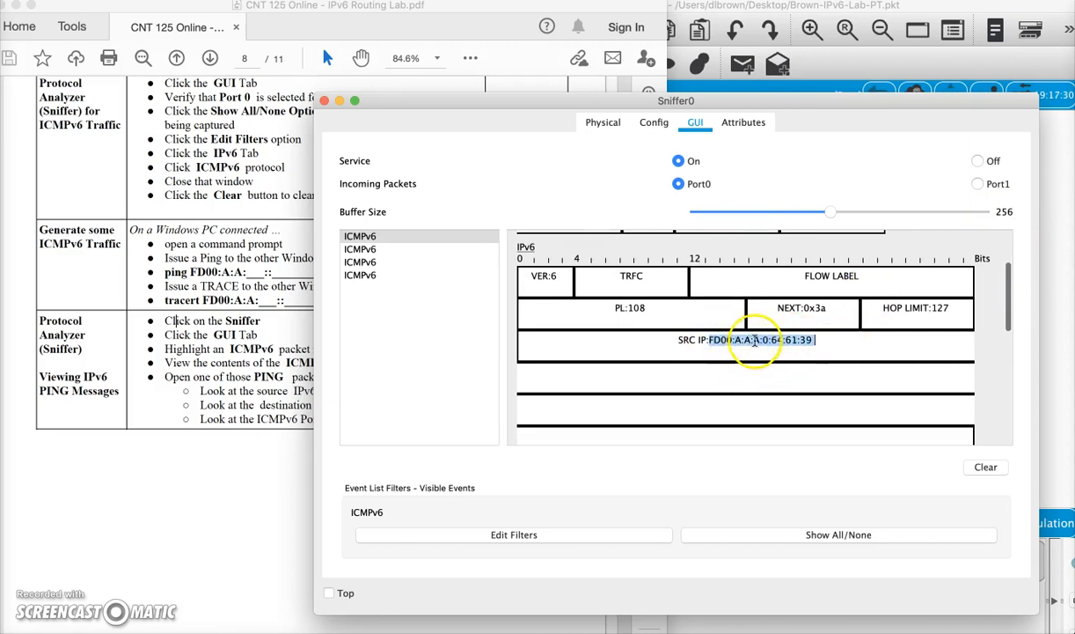
drag(1008, 299, 1019, 348)
drag(709, 315, 731, 315)
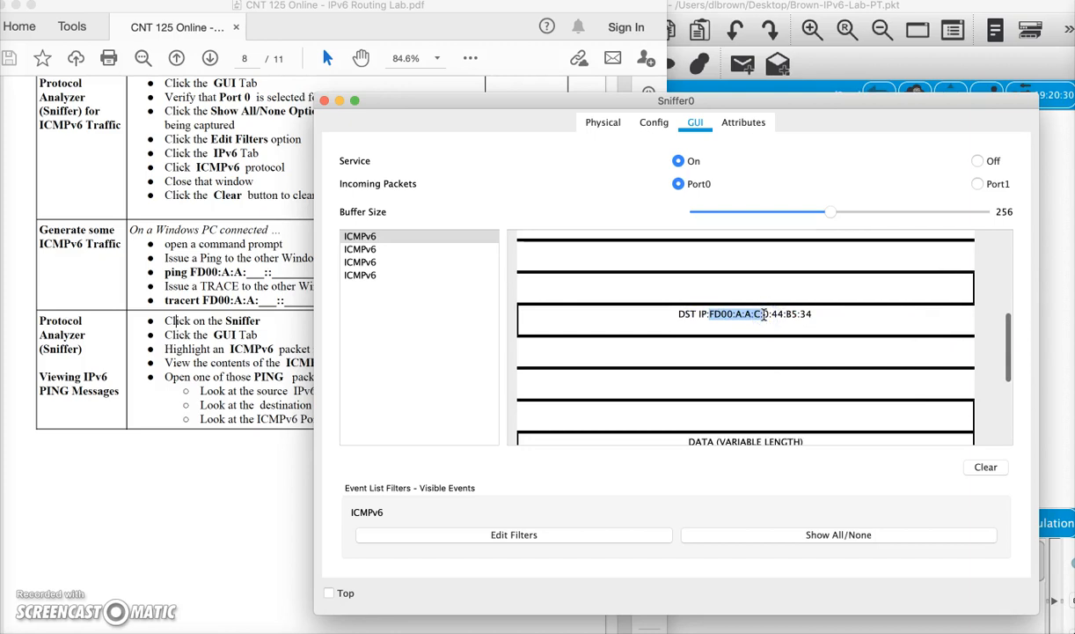
drag(1011, 336, 1019, 384)
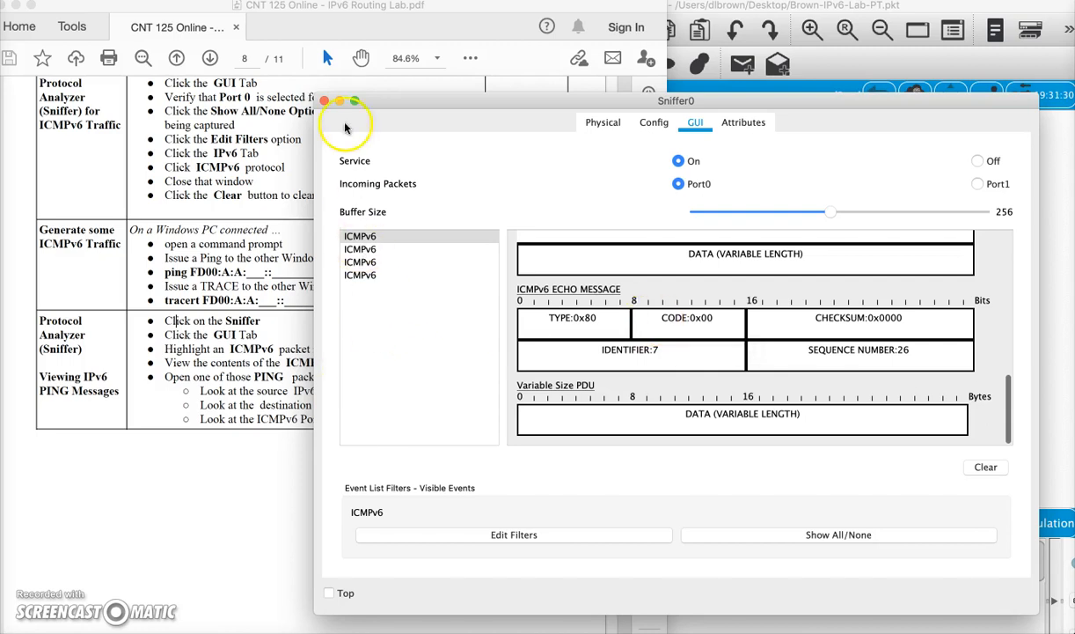
click(324, 100)
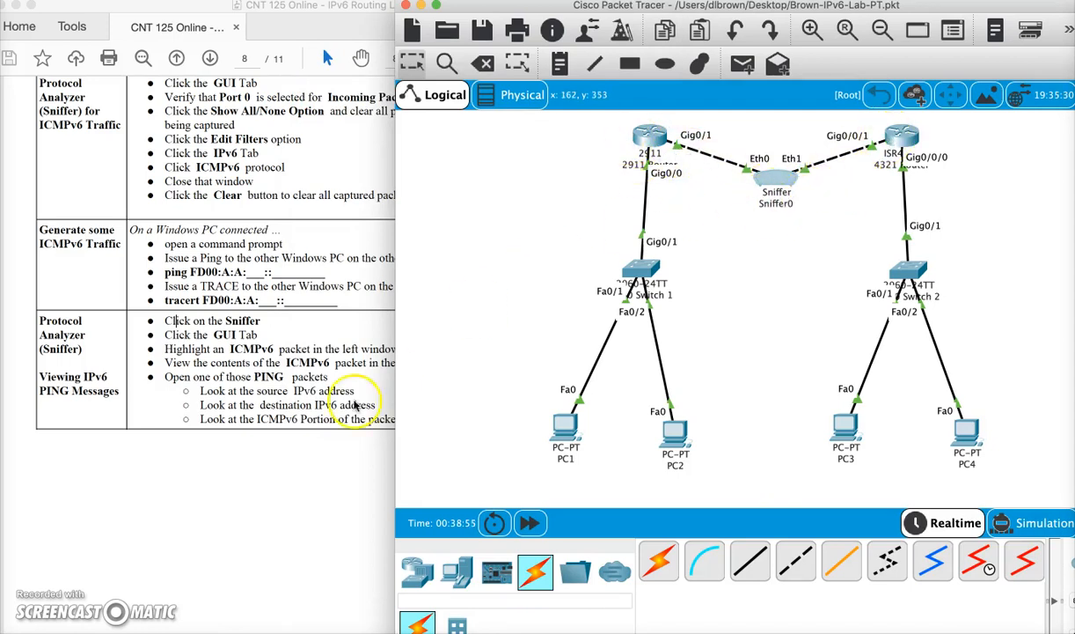
- Read the Part 7 lab directions for gathering proof of the router configurations
click(272, 487)
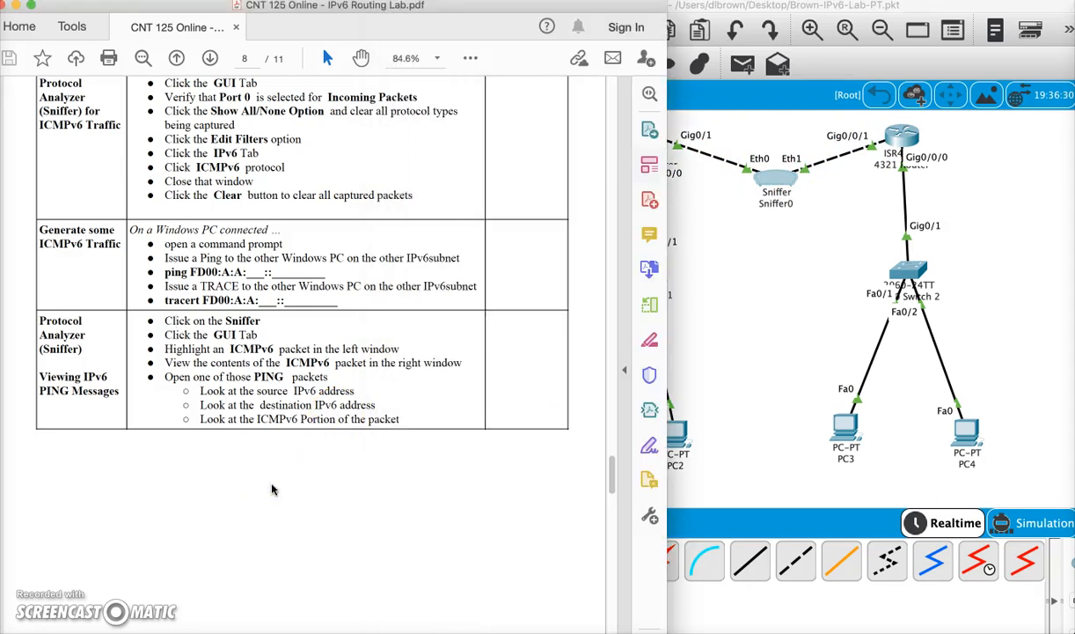
scroll(272, 490, down, 4)
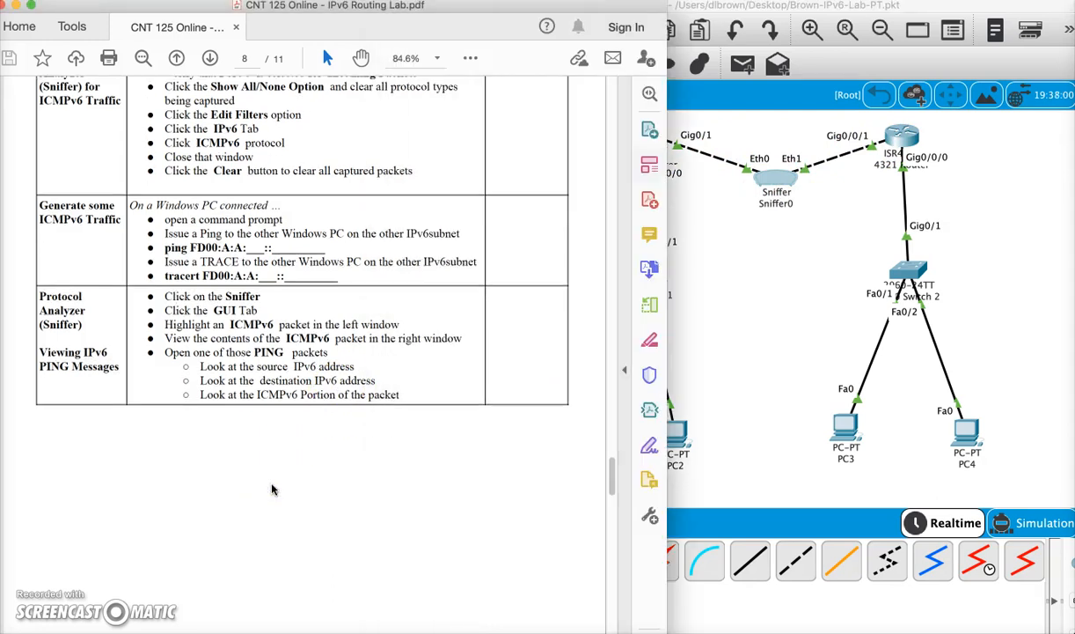
scroll(272, 489, up, 4)
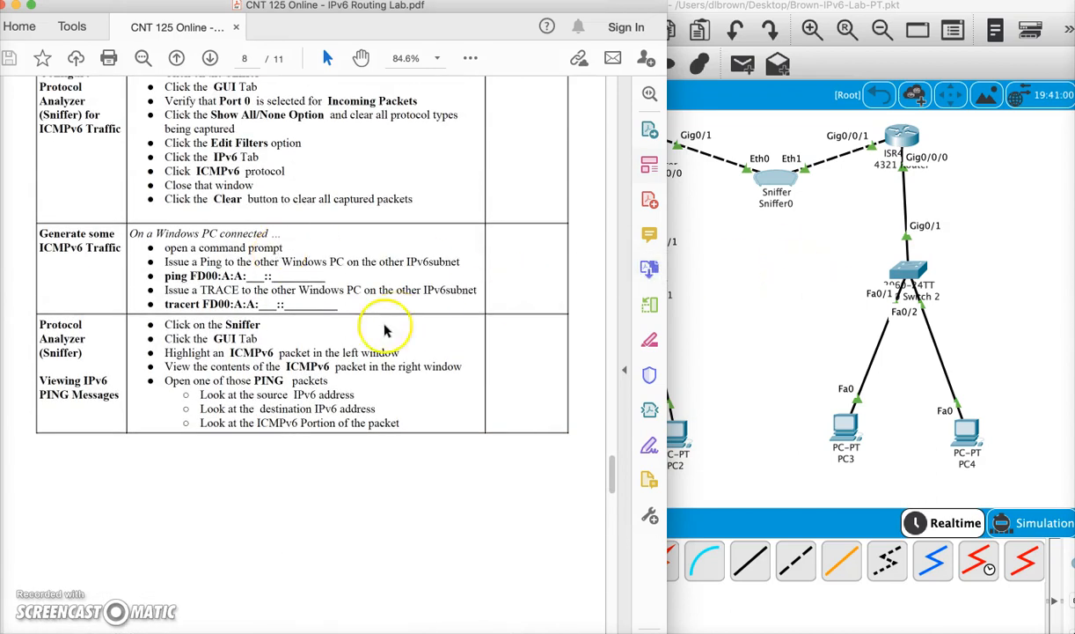
scroll(336, 351, down, 15)
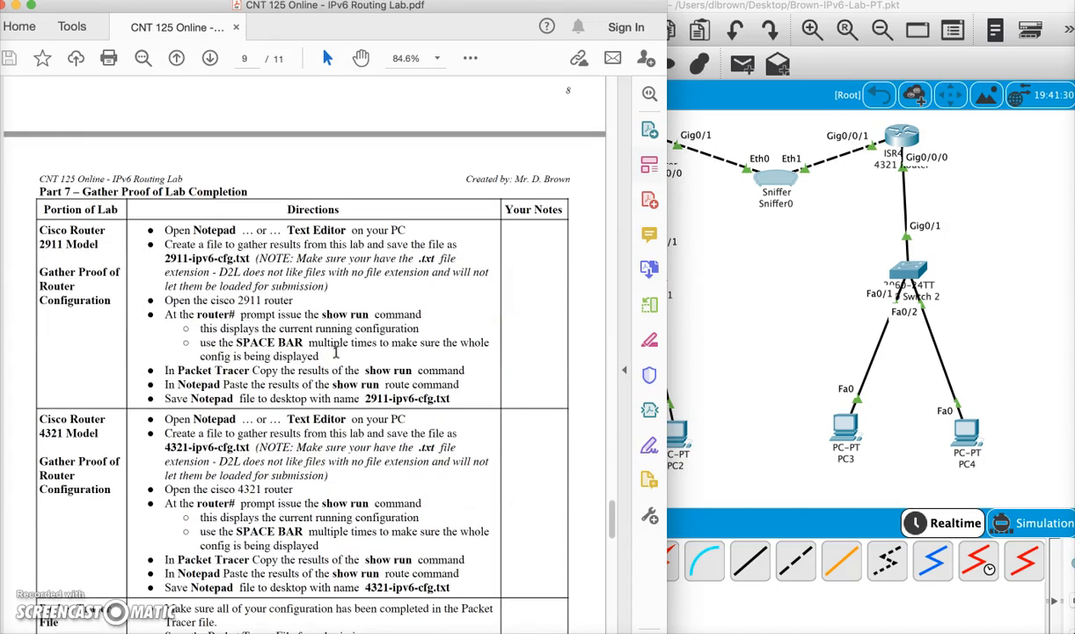
scroll(220, 396, down, 2)
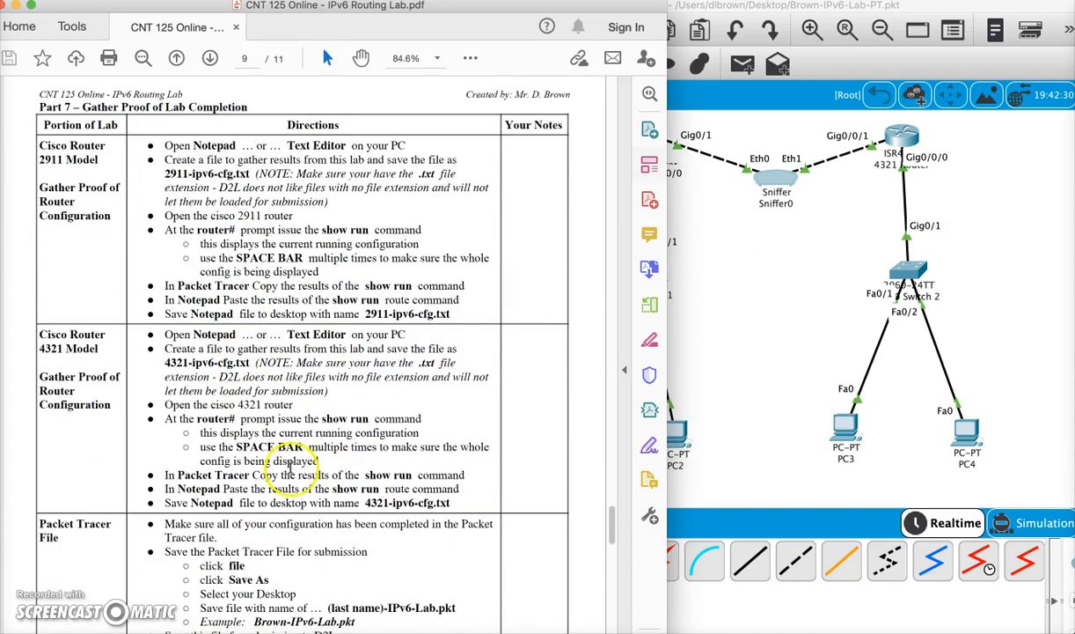
- Enter privileged mode on the 2911 router and display its complete running configuration with sh run
click(765, 252)
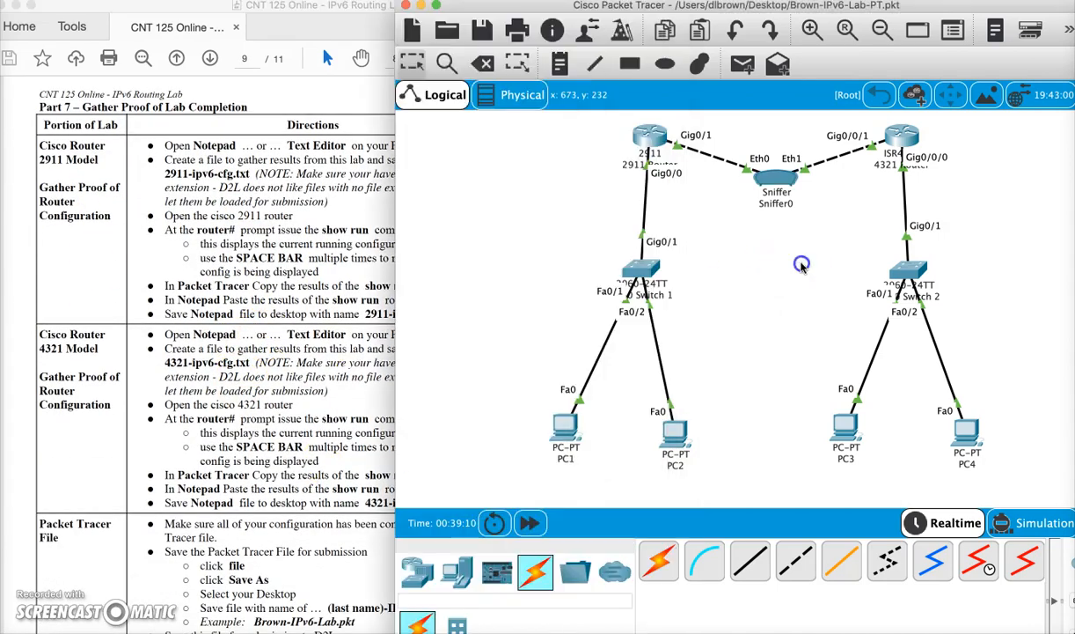
click(643, 137)
key(Return)
key(Return)
key(Return)
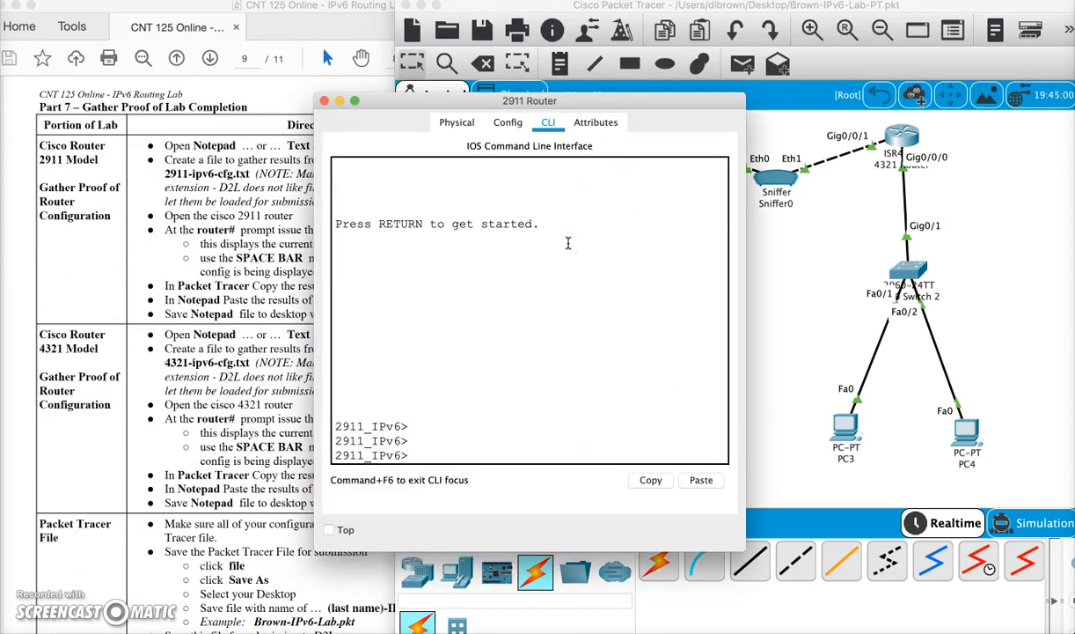
text(ena)
key(Return)
text(sh run)
key(Return)
key(space)
key(space)
key(space)
- Copy the 2911 router's entire running configuration output and paste it into a new plain text document in TextEdit
scroll(510, 275, up, 20)
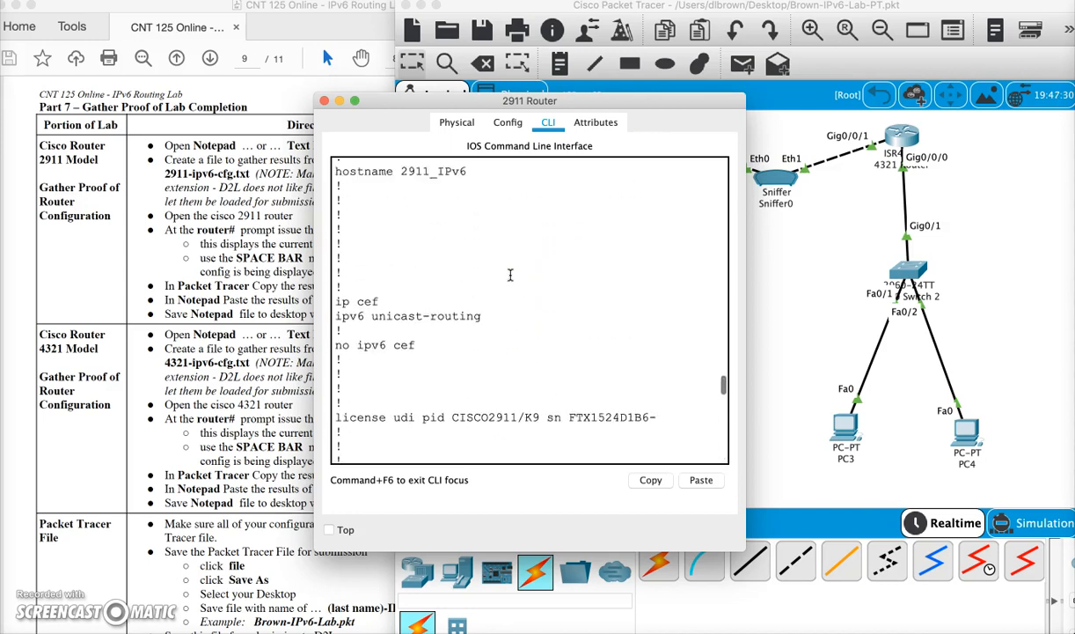
scroll(509, 275, up, 5)
drag(335, 258, 422, 467)
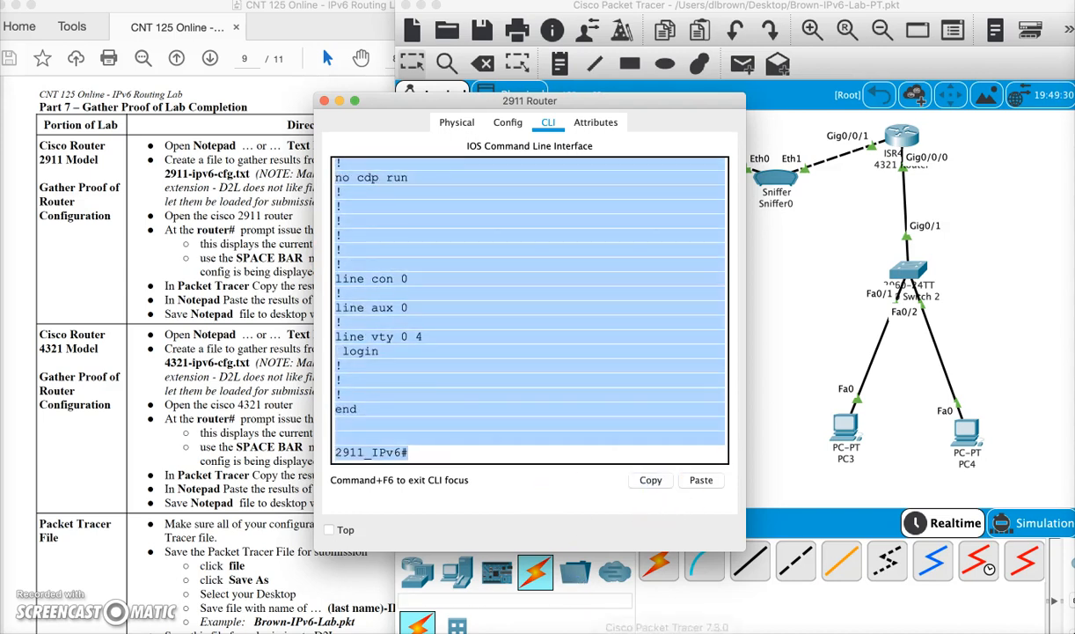
click(443, 616)
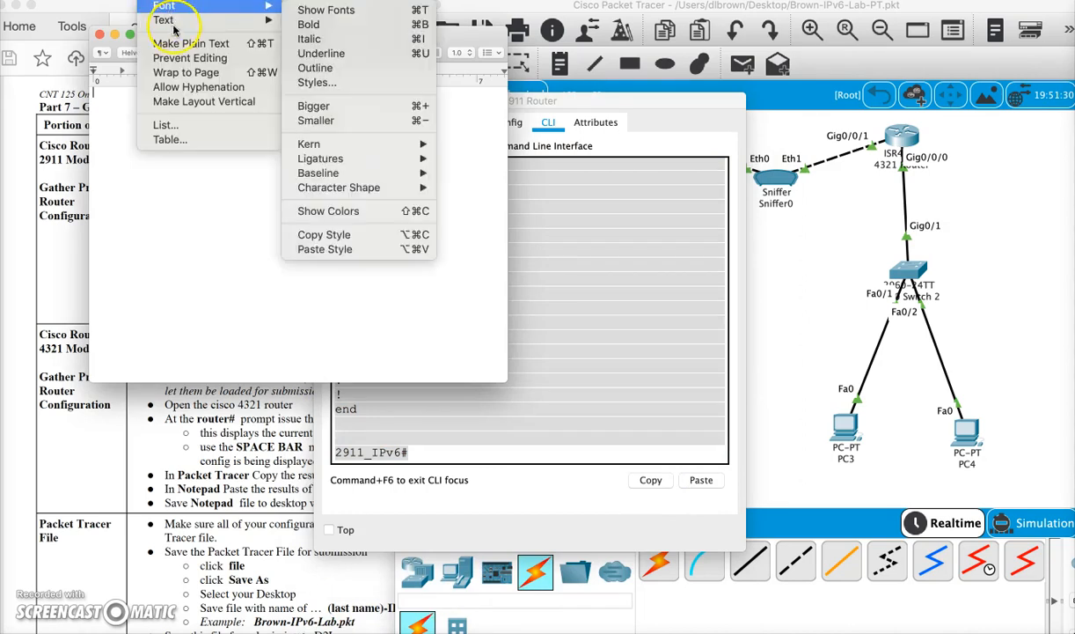
click(171, 43)
key(super+v)
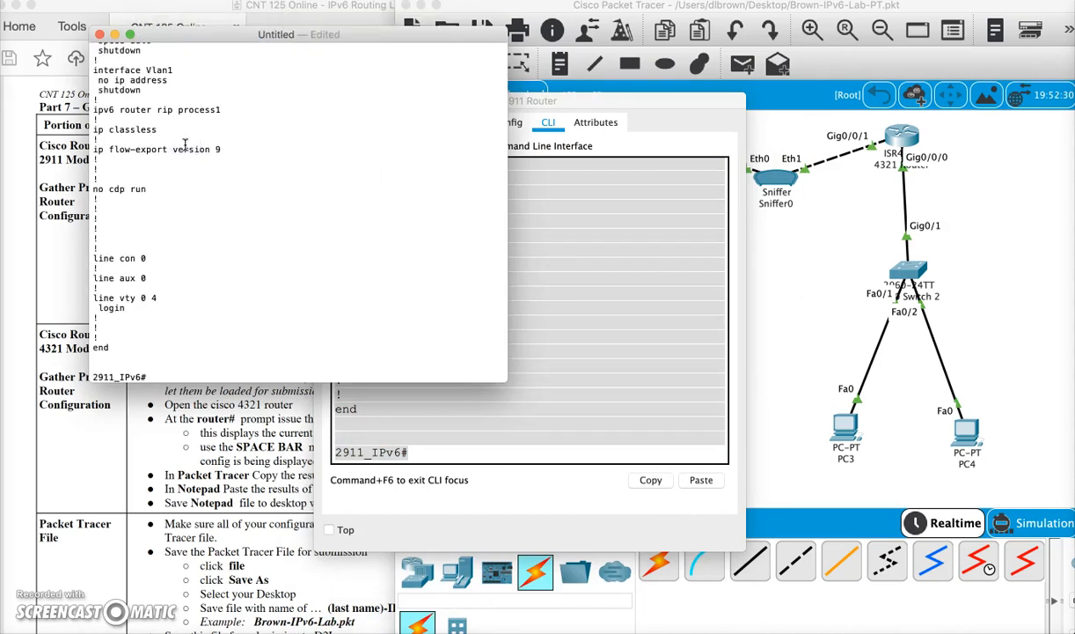
- Save the document to the Desktop as 2911-ipv6-cfg.txt and close it
key(super+s)
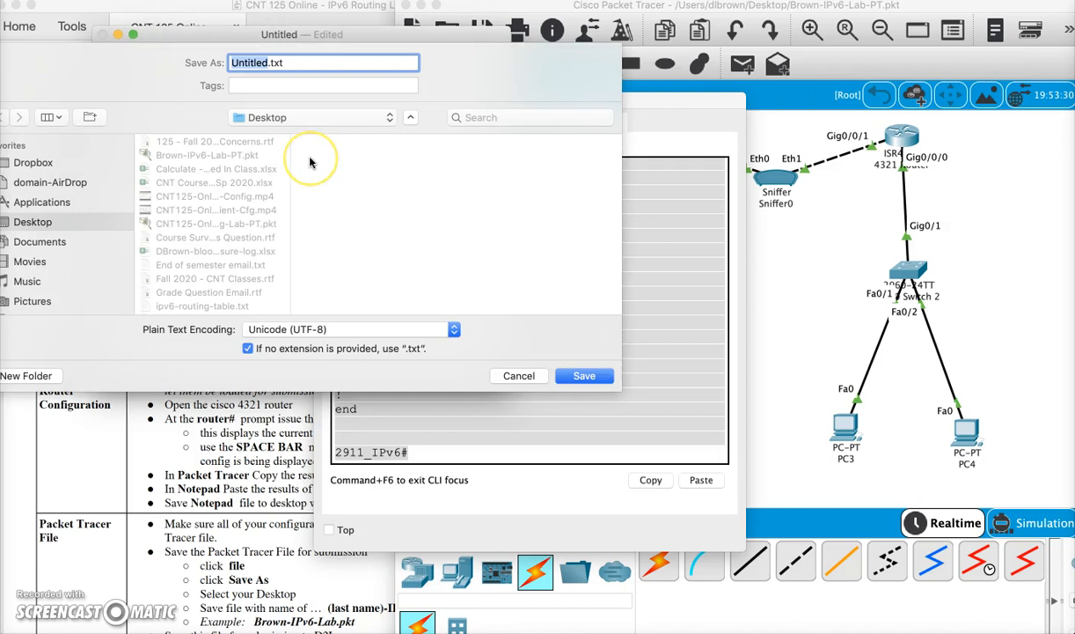
text(2911-ipv)
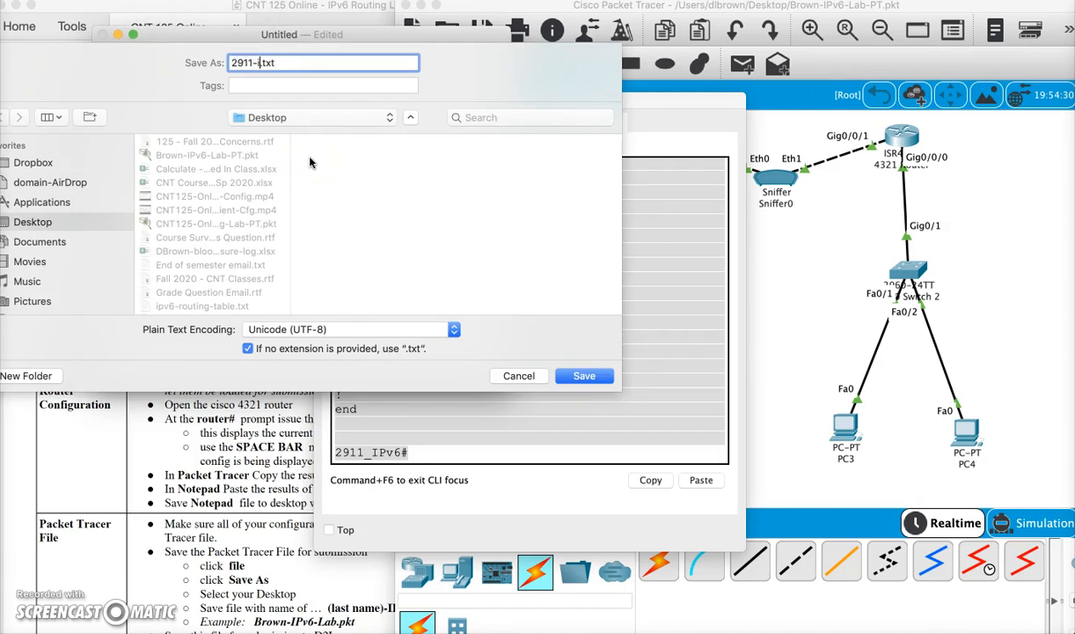
text(6-cfg)
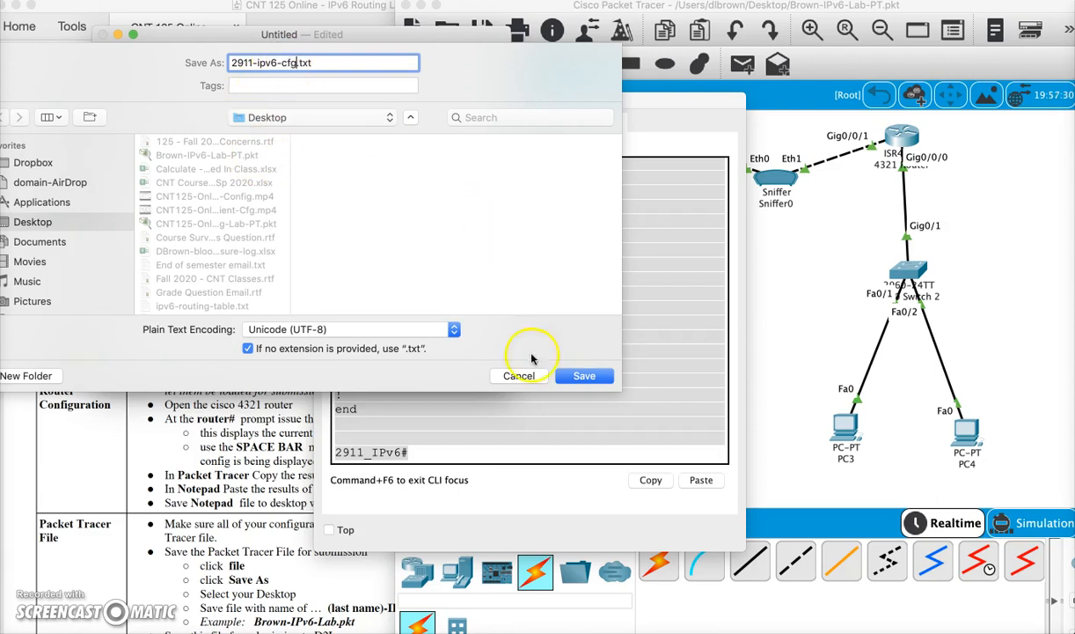
click(584, 375)
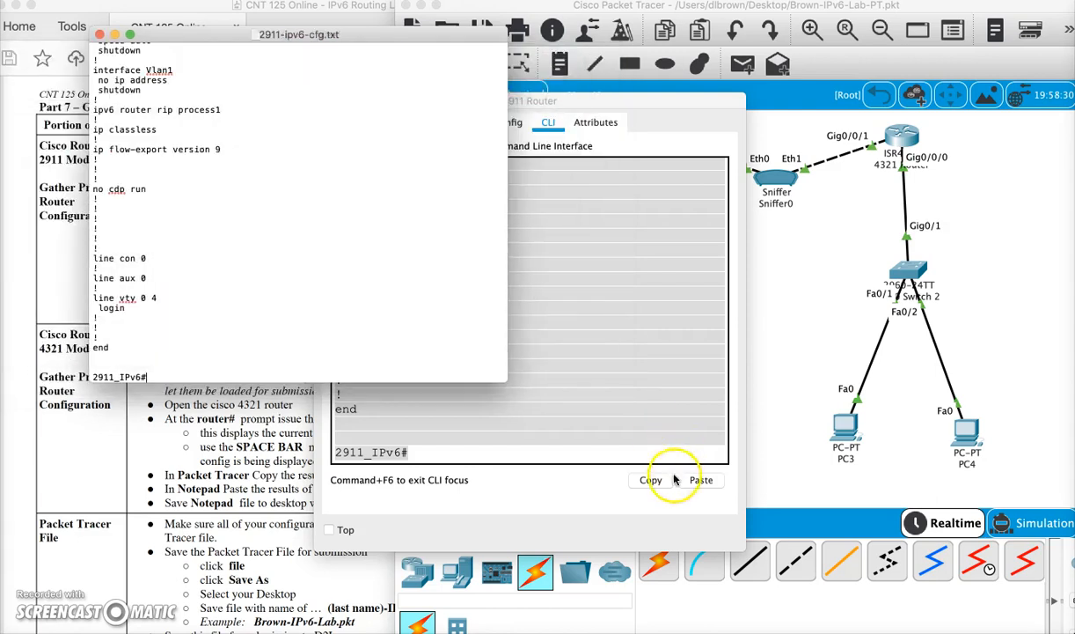
click(100, 35)
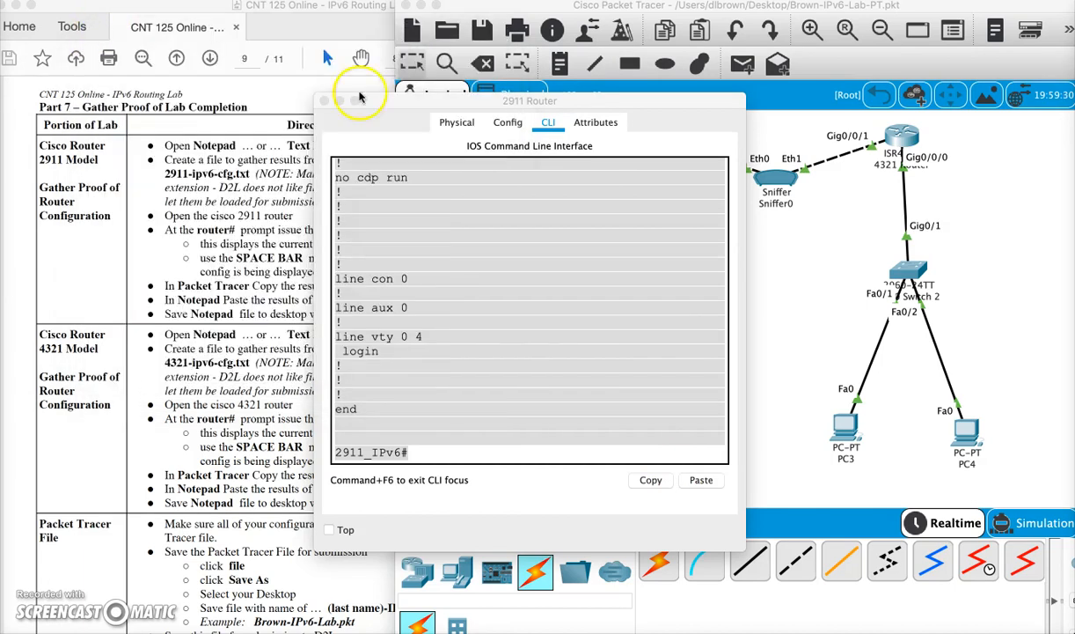
- Close the 2911 router window, enter privileged mode on the 4321 router and display its complete running configuration with sh run
click(315, 100)
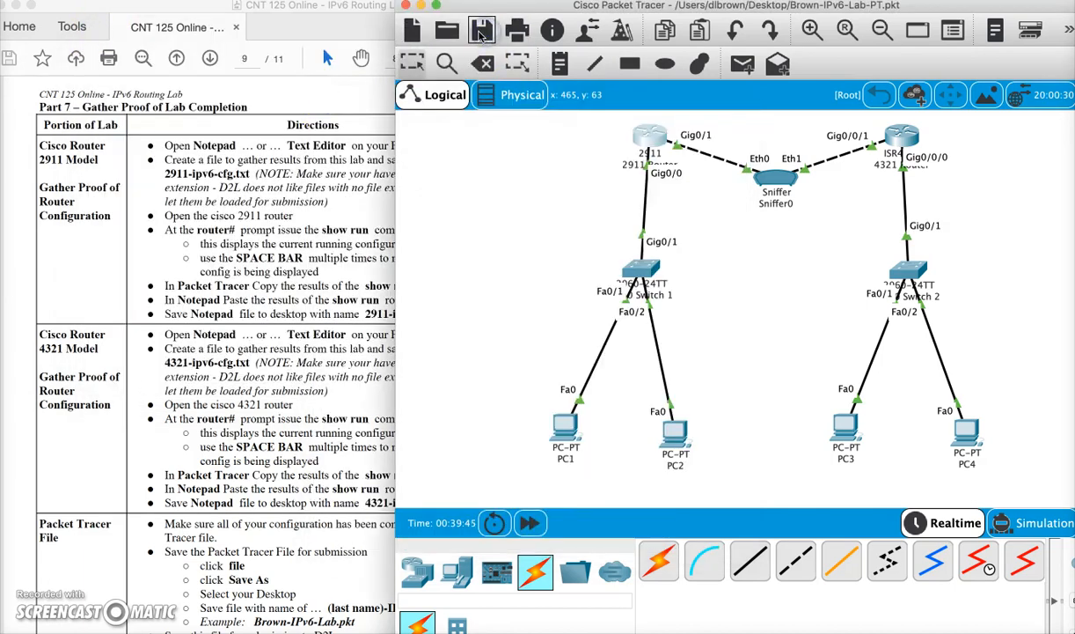
click(903, 139)
key(Return)
key(Return)
key(Return)
key(Return)
text(ena)
key(Return)
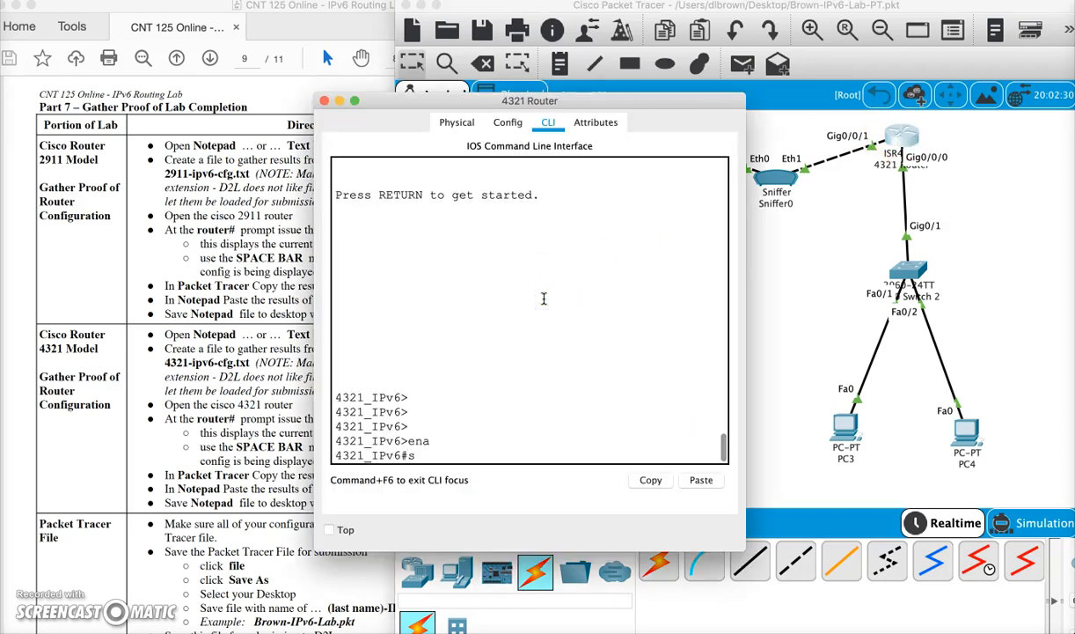
key(Return)
key(space)
click(523, 312)
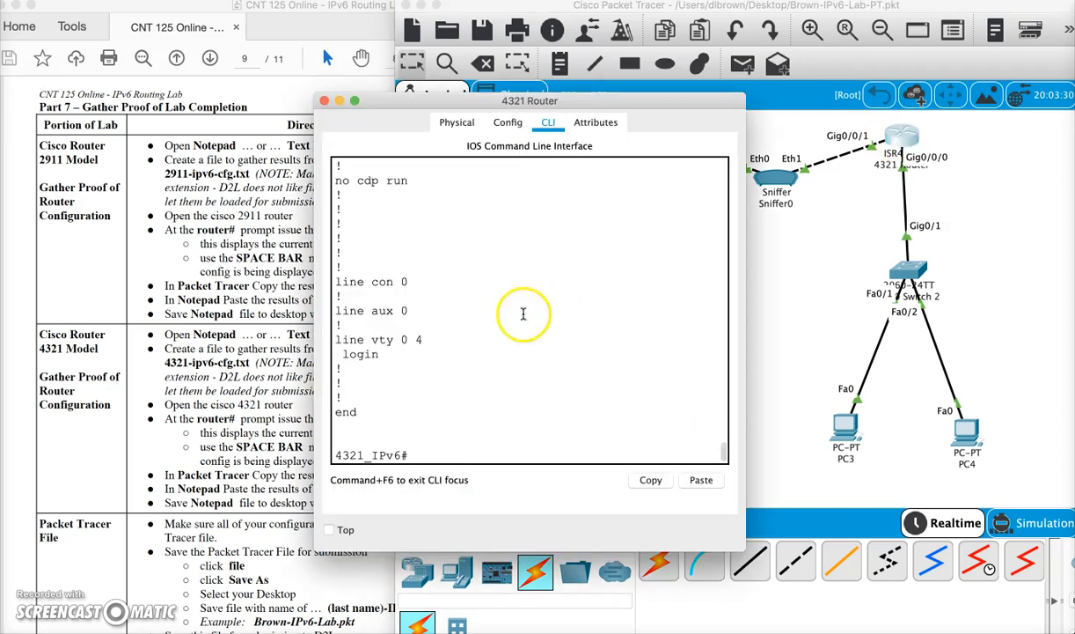
- Copy the 4321 router's entire running configuration output and paste it into a new plain text document in TextEdit
scroll(523, 314, up, 5)
scroll(523, 314, up, 10)
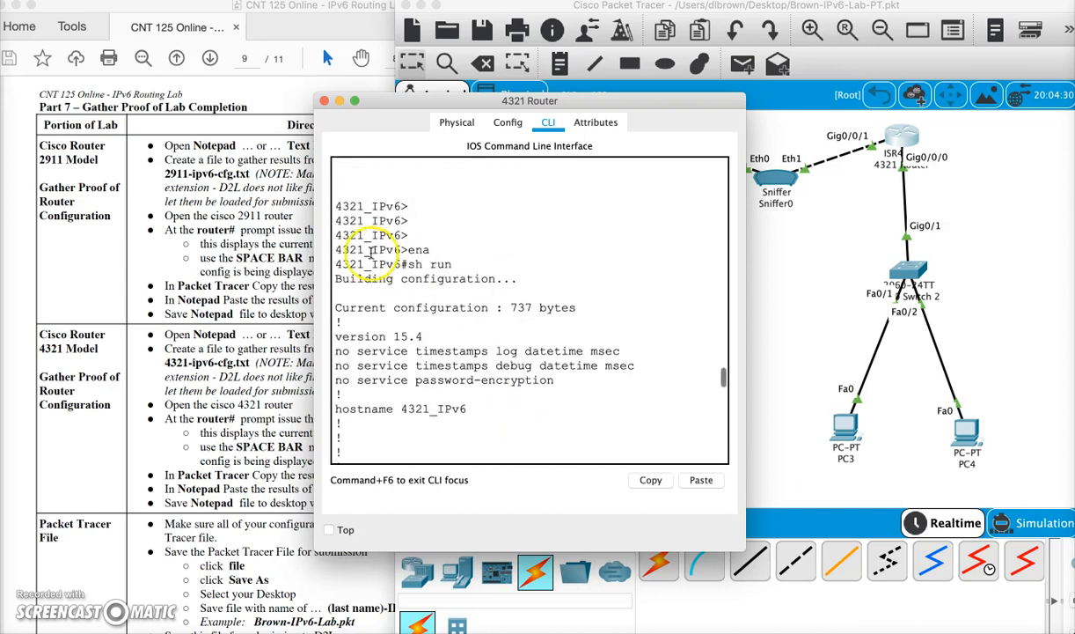
drag(337, 253, 471, 507)
click(651, 479)
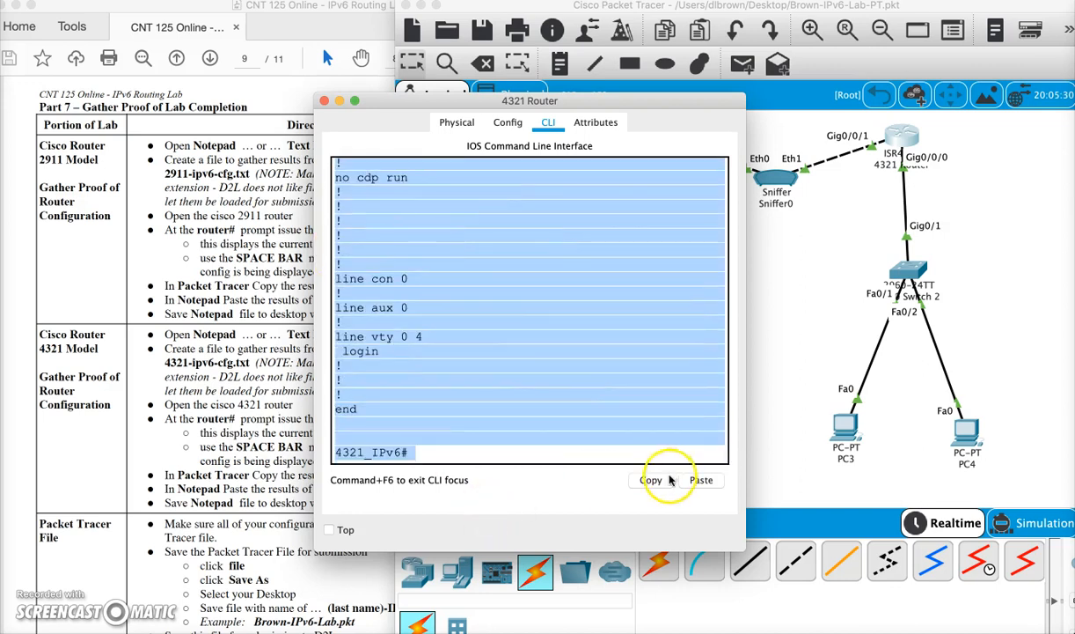
click(424, 588)
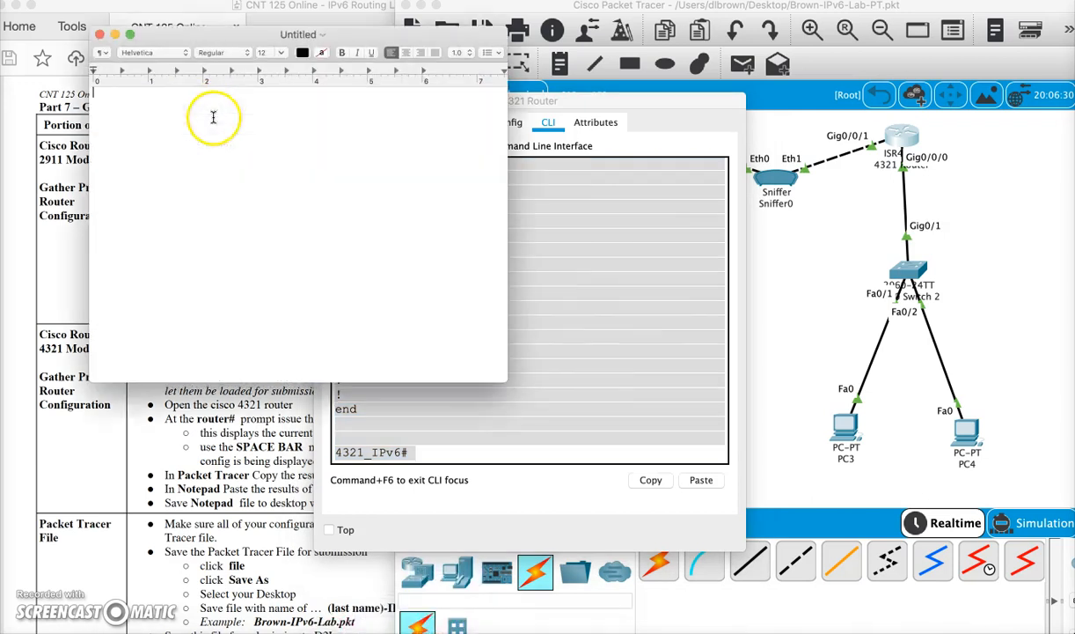
click(171, 1)
click(181, 40)
click(192, 144)
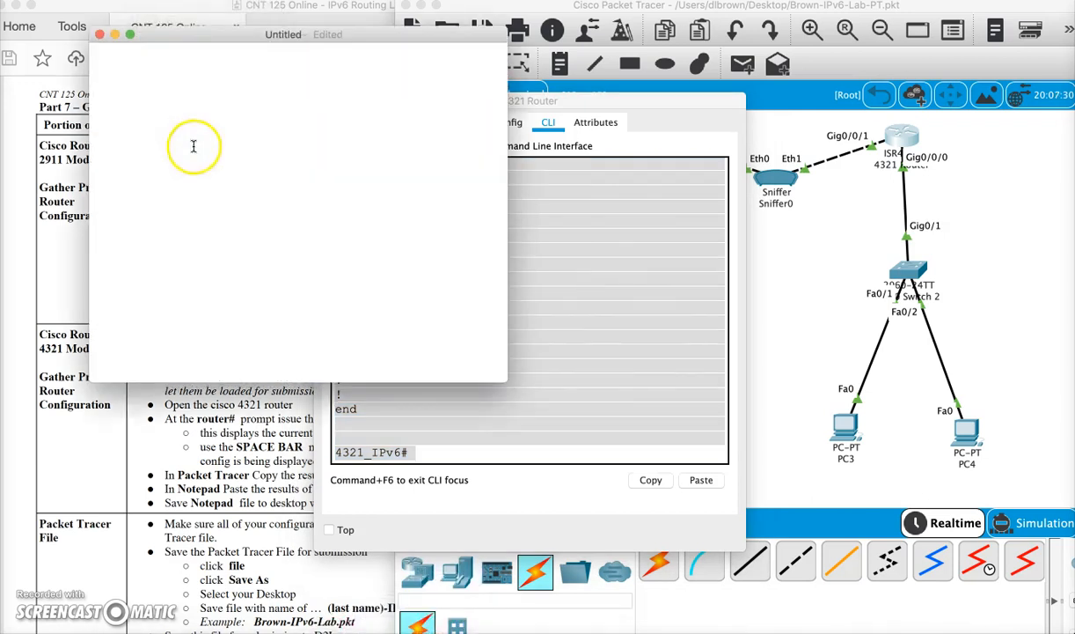
key(super+v)
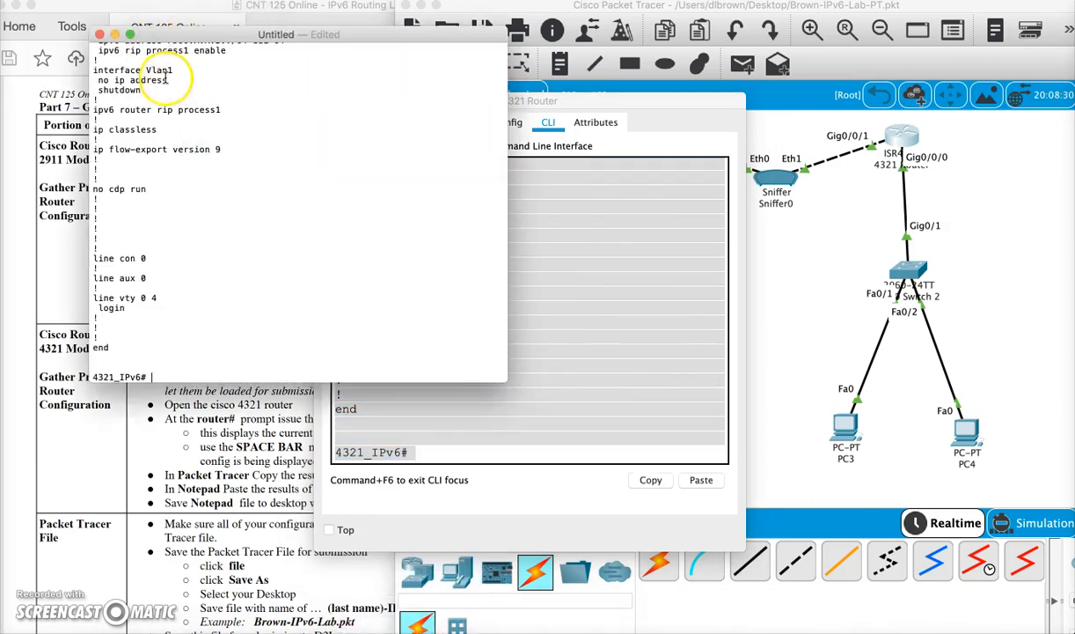
- Save the document to the Desktop as 4321-ipv6-cfg.txt, then close it and the 4321 router window
key(super+s)
text(4)
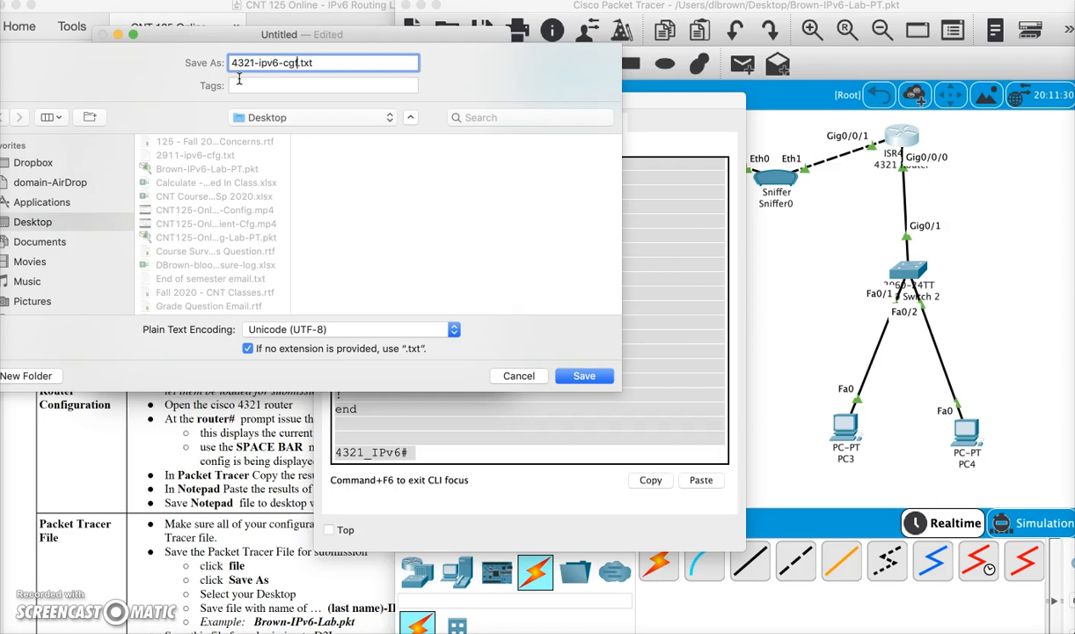
text(321-ipv6-cfg)
click(585, 375)
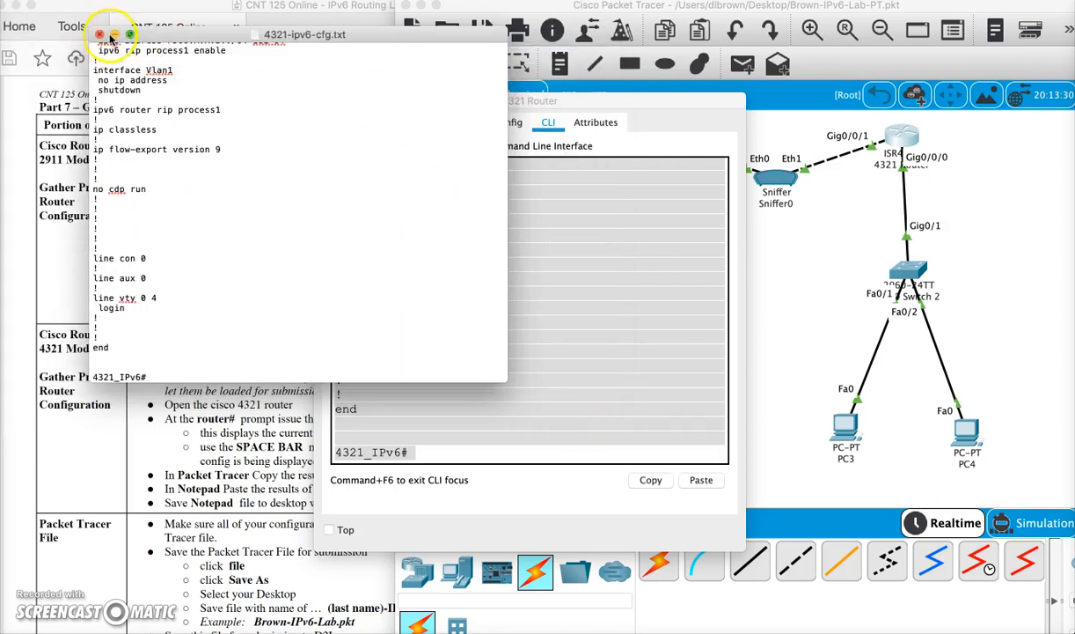
click(98, 38)
click(324, 101)
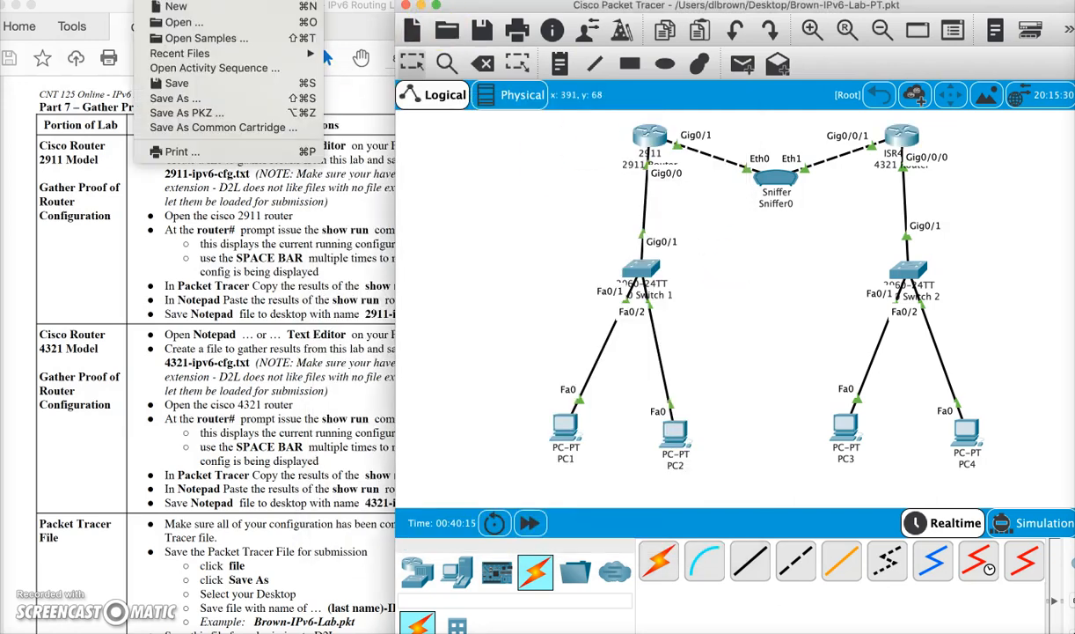
- Save the Packet Tracer lab file to the Desktop under its current file name using Save As
click(184, 89)
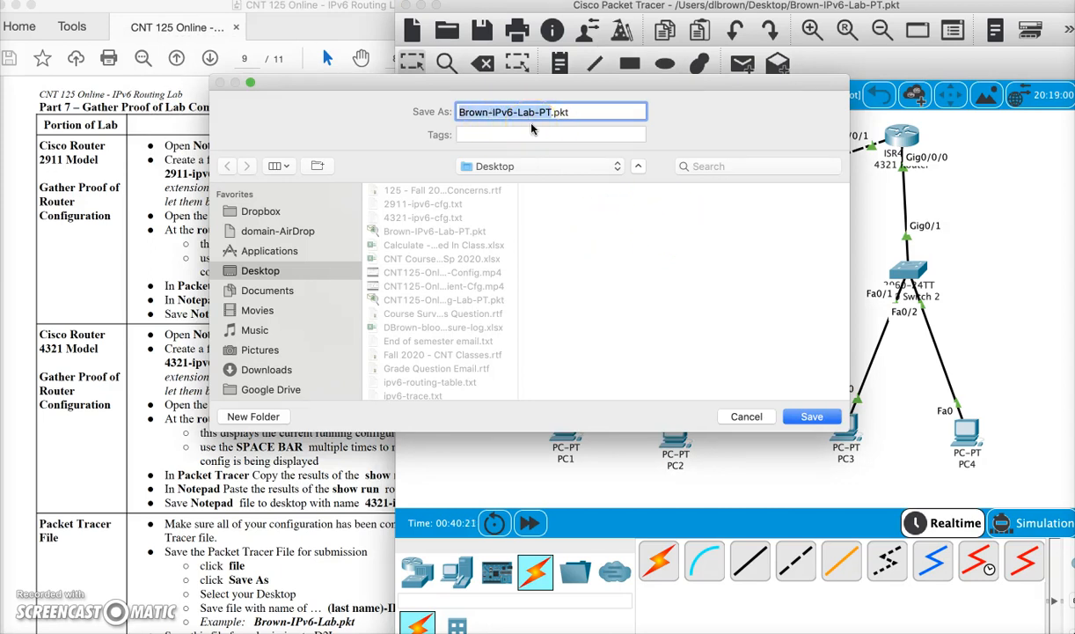
click(811, 418)
click(630, 336)
- Read the remaining Part 7 directions and the Lab Submission to D2L section in the lab PDF
mouse_move(295, 363)
mouse_down()
mouse_move(293, 375)
mouse_move(304, 377)
mouse_up()
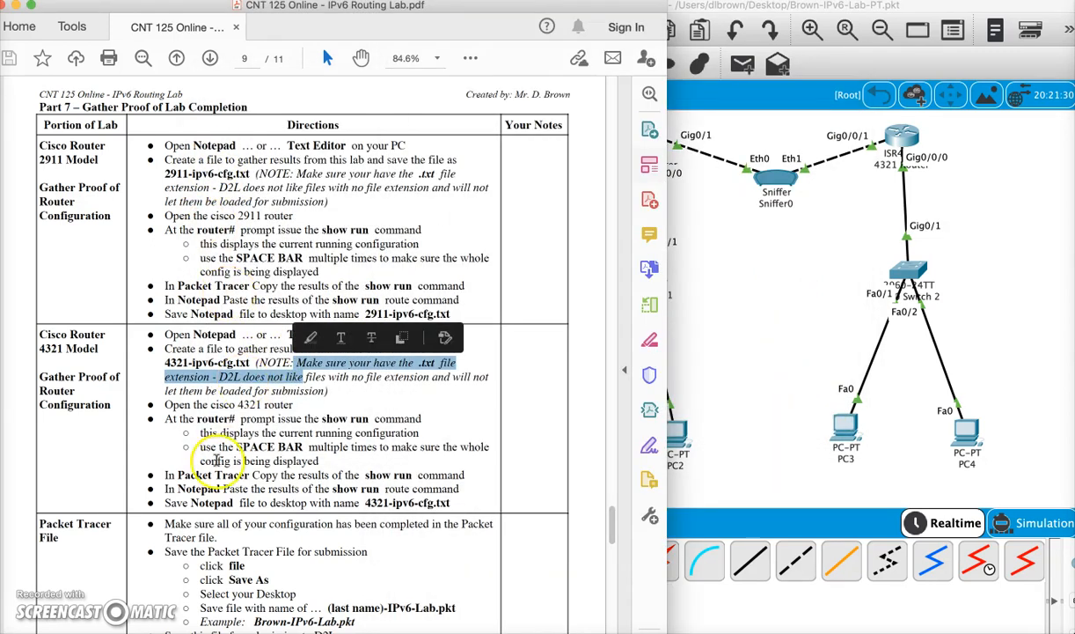
scroll(214, 458, down, 4)
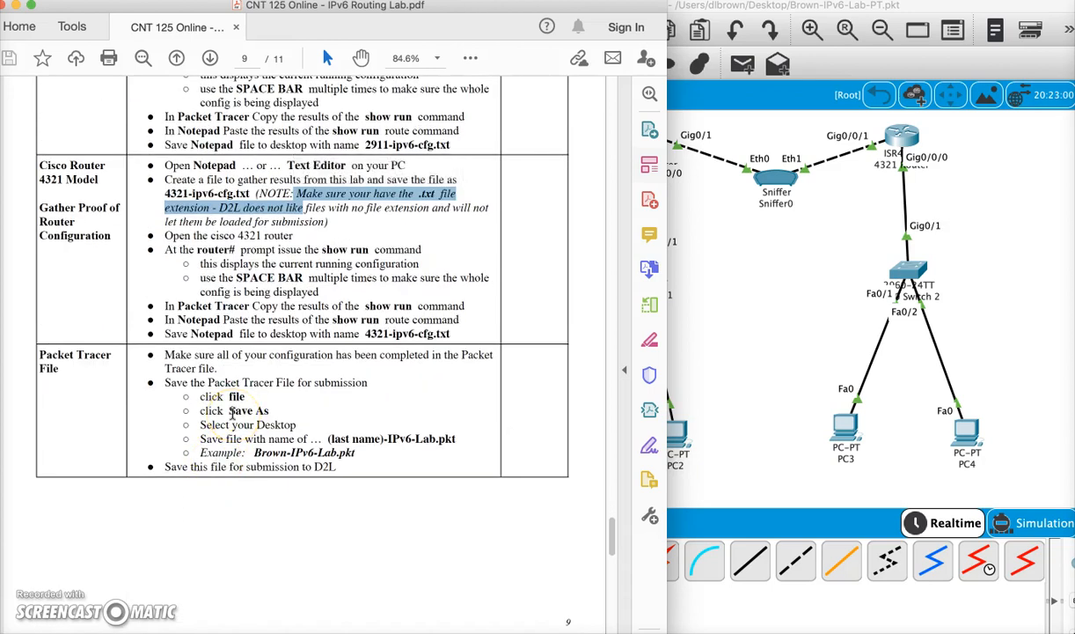
scroll(233, 413, down, 15)
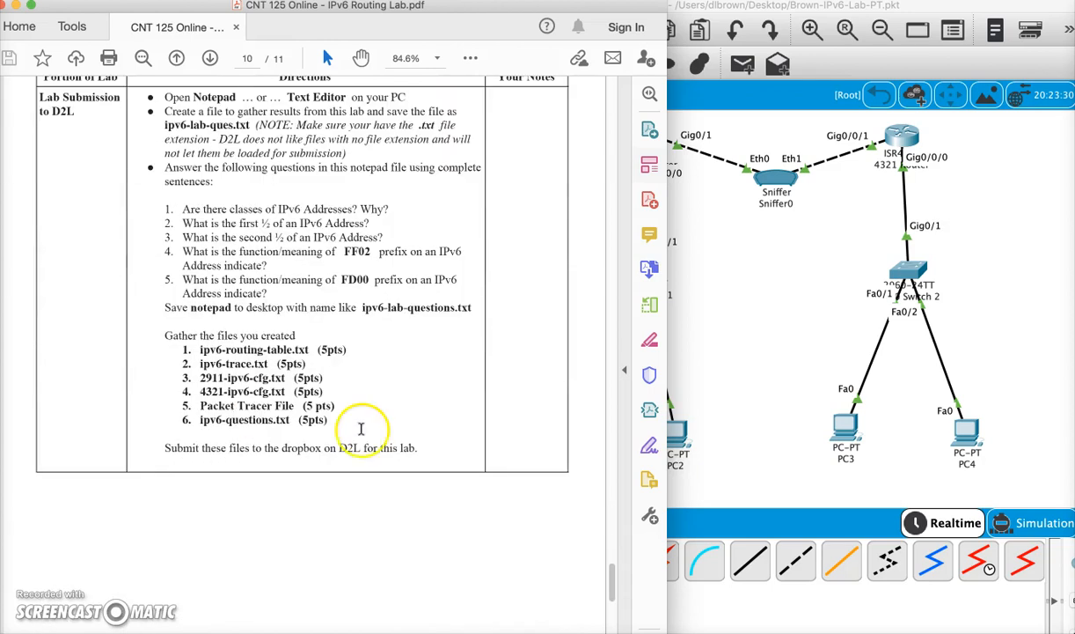
mouse_move(229, 350)
mouse_down()
mouse_move(335, 347)
mouse_move(304, 369)
mouse_up()
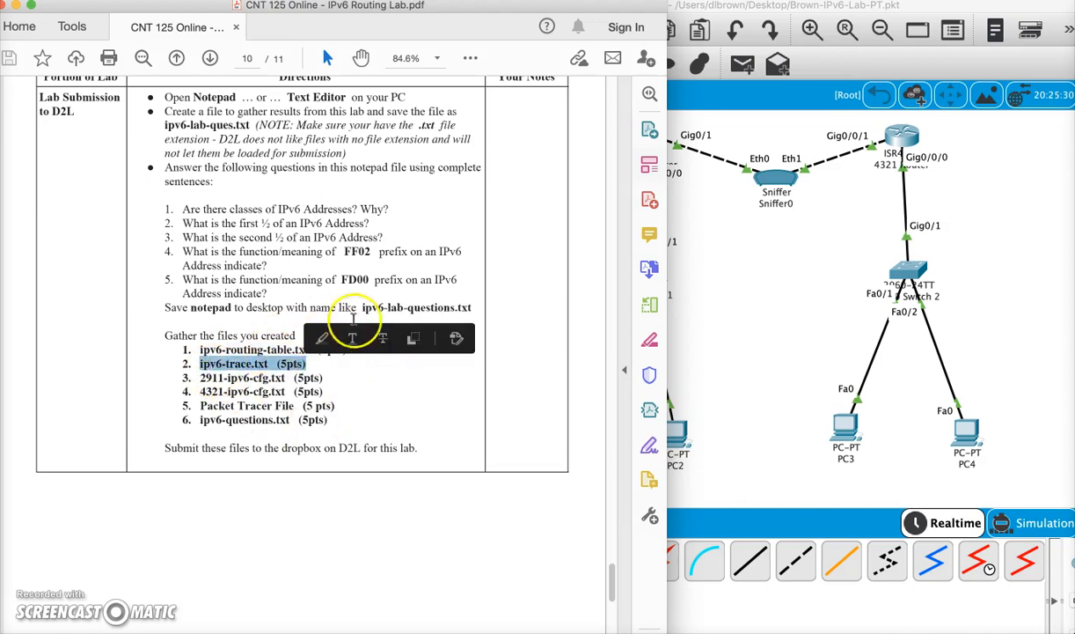
scroll(283, 236, up, 1)
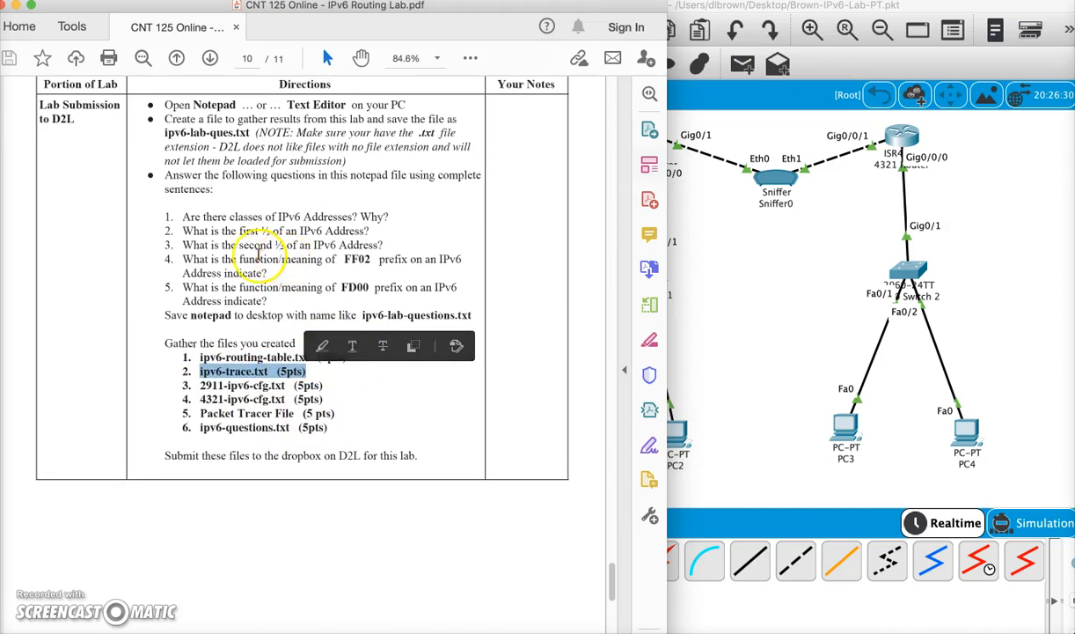
drag(180, 217, 386, 308)
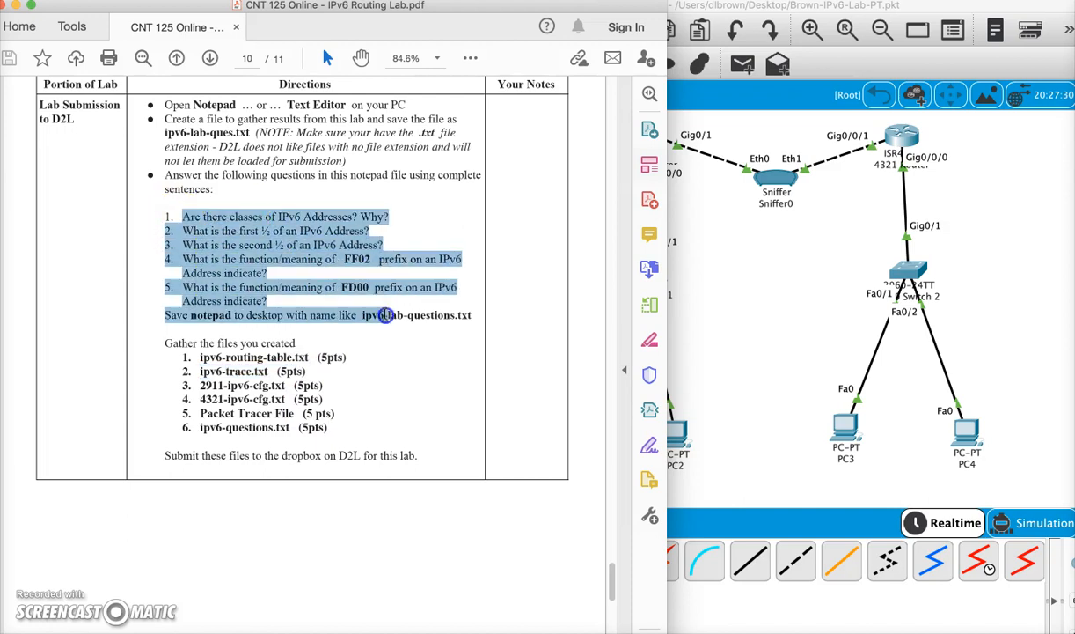
click(303, 296)
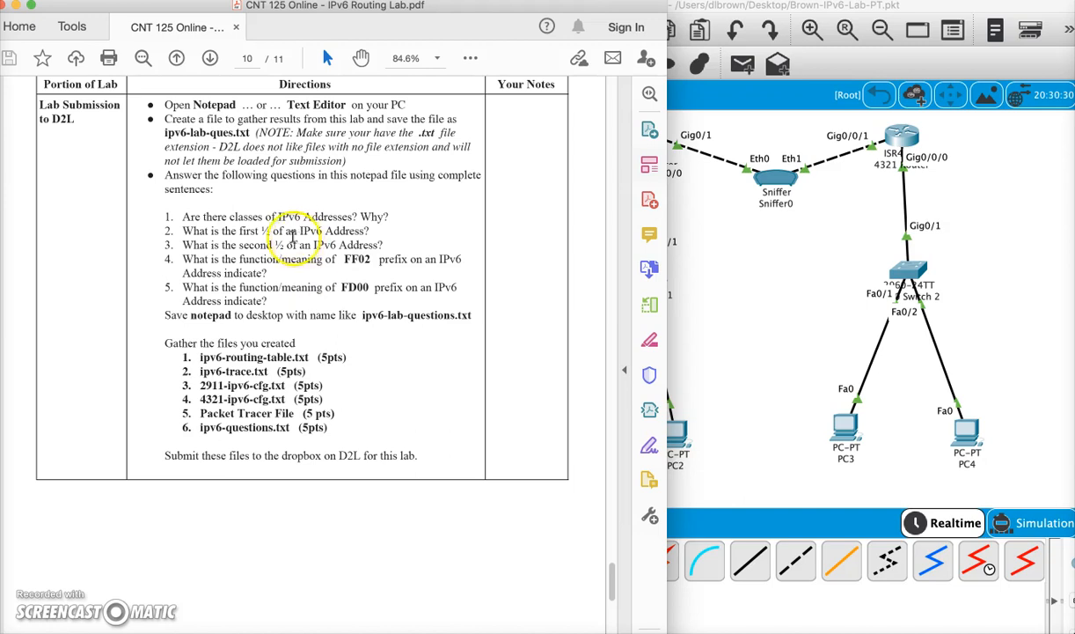
- Review the five lab questions on IPv6 classes, address halves and the FF02 and FD00 prefixes, plus the list of files to submit
triple_click(243, 218)
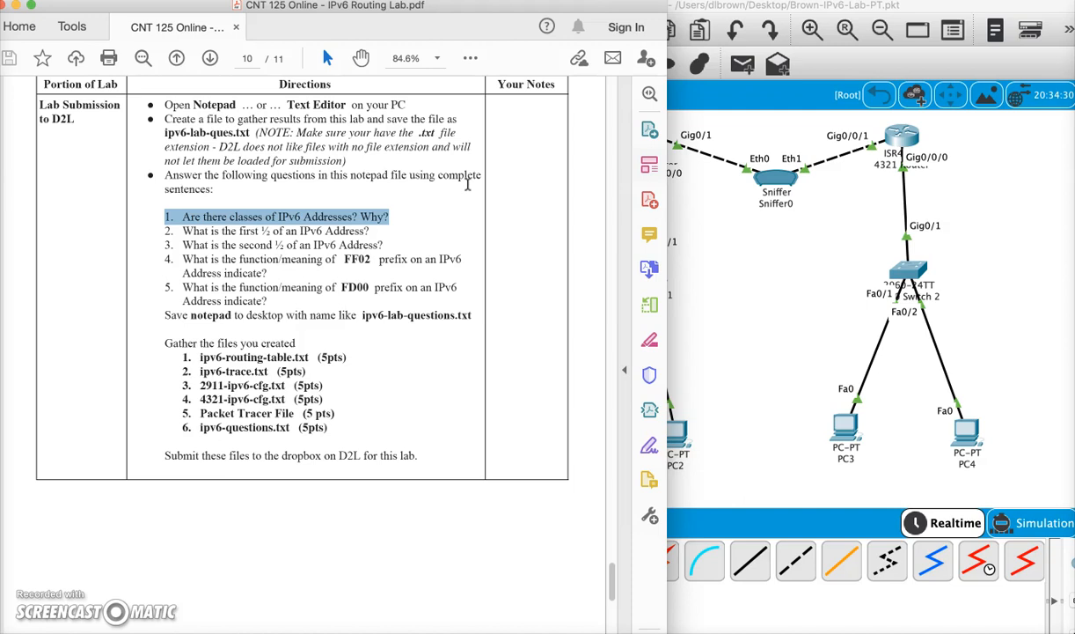
drag(181, 230, 369, 231)
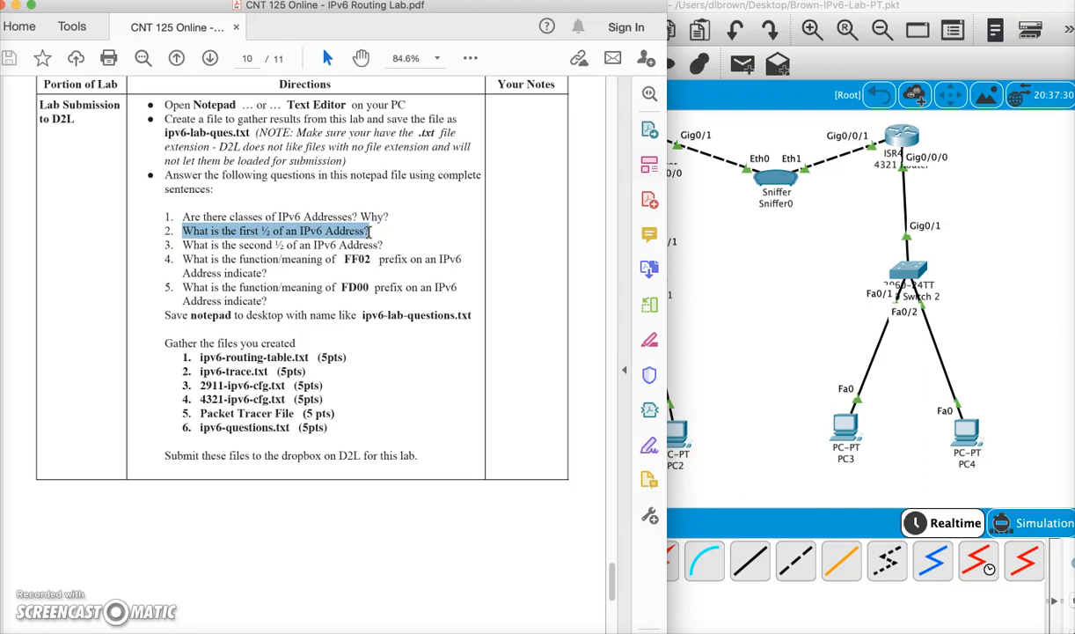
click(210, 246)
drag(209, 245, 363, 248)
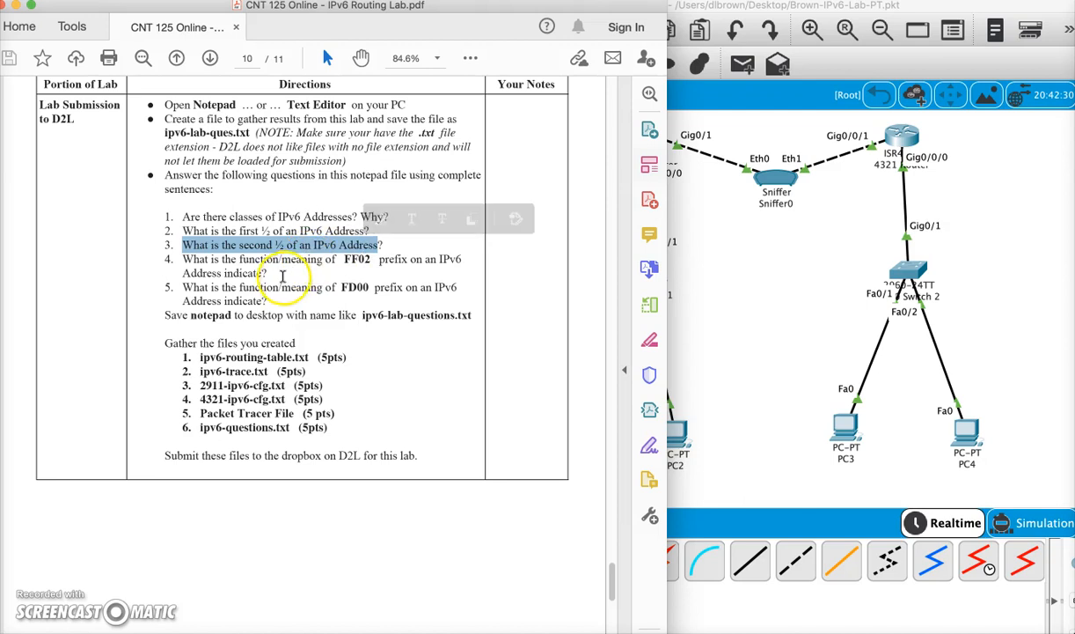
double_click(356, 259)
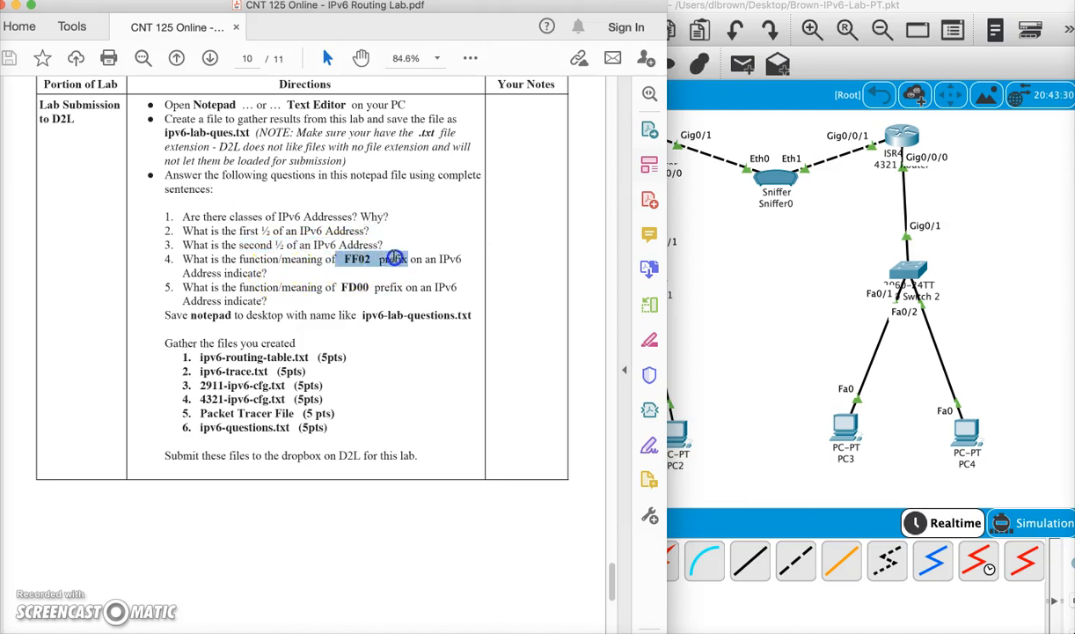
click(330, 287)
drag(333, 287, 392, 286)
drag(334, 259, 402, 260)
drag(325, 287, 418, 287)
drag(326, 259, 374, 260)
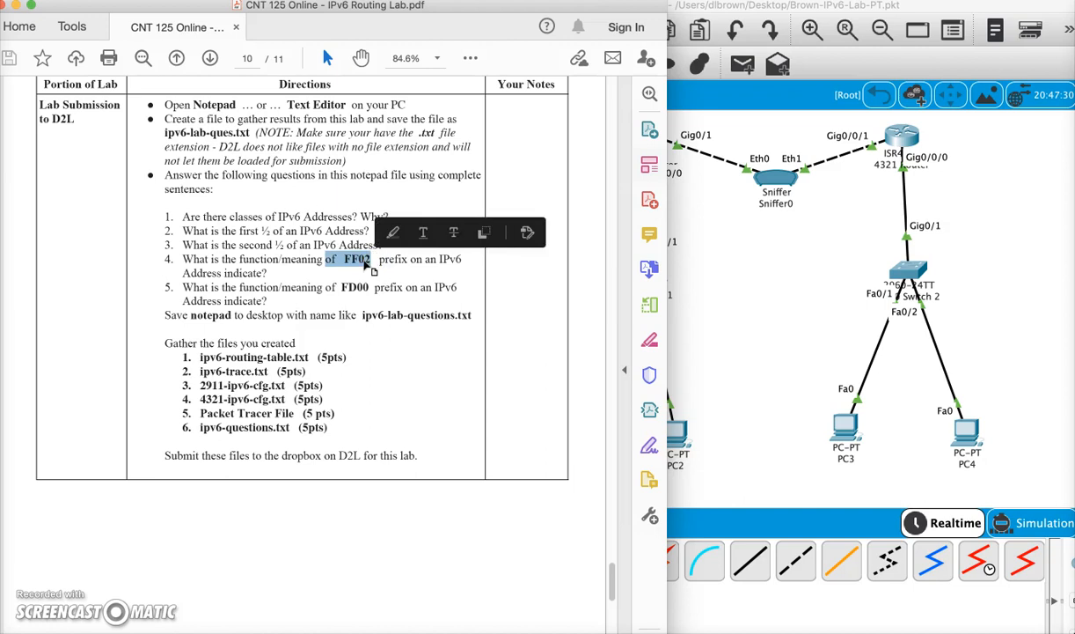
click(365, 255)
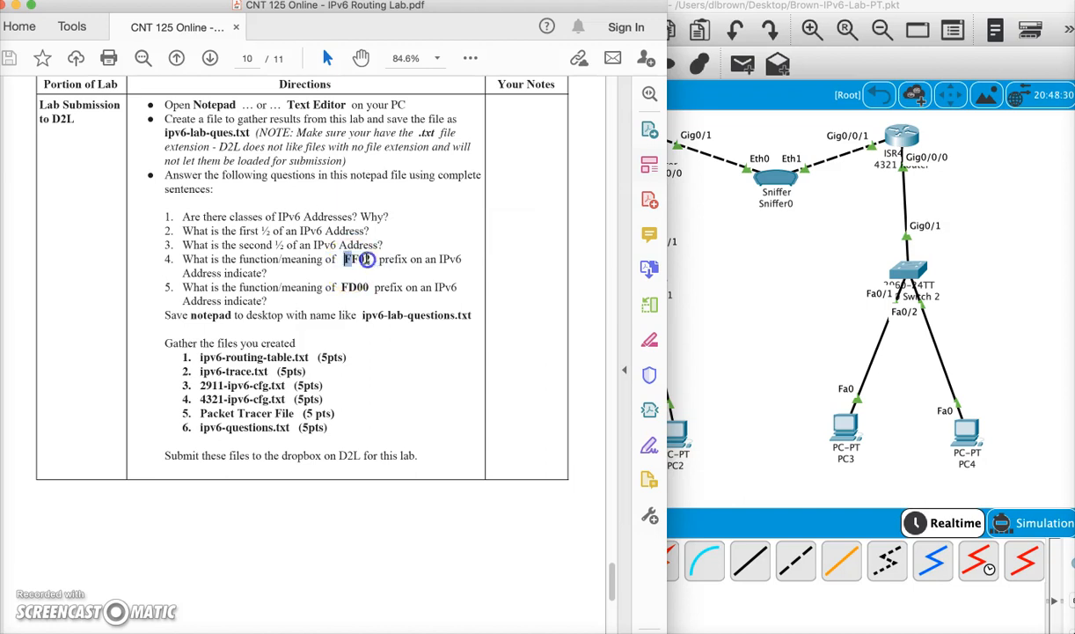
drag(343, 259, 393, 258)
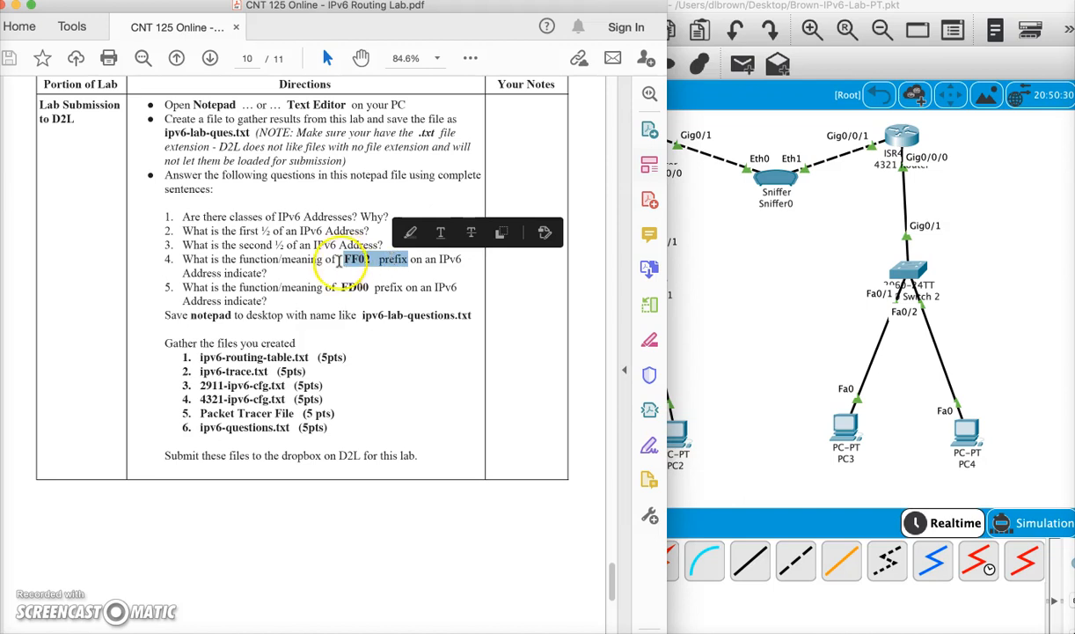
drag(331, 287, 393, 288)
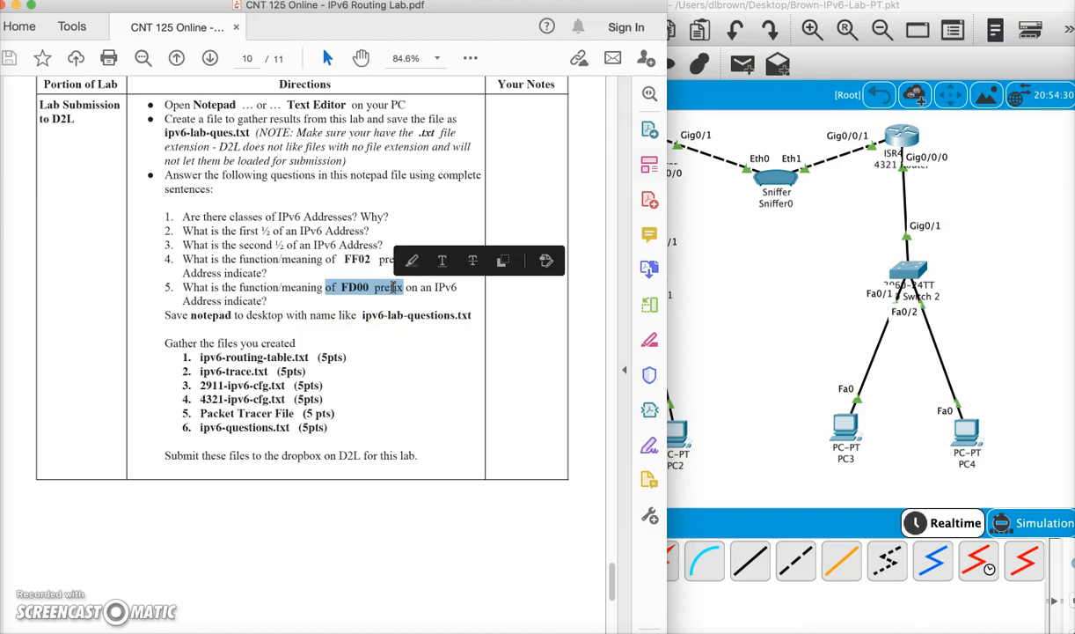
drag(334, 286, 374, 288)
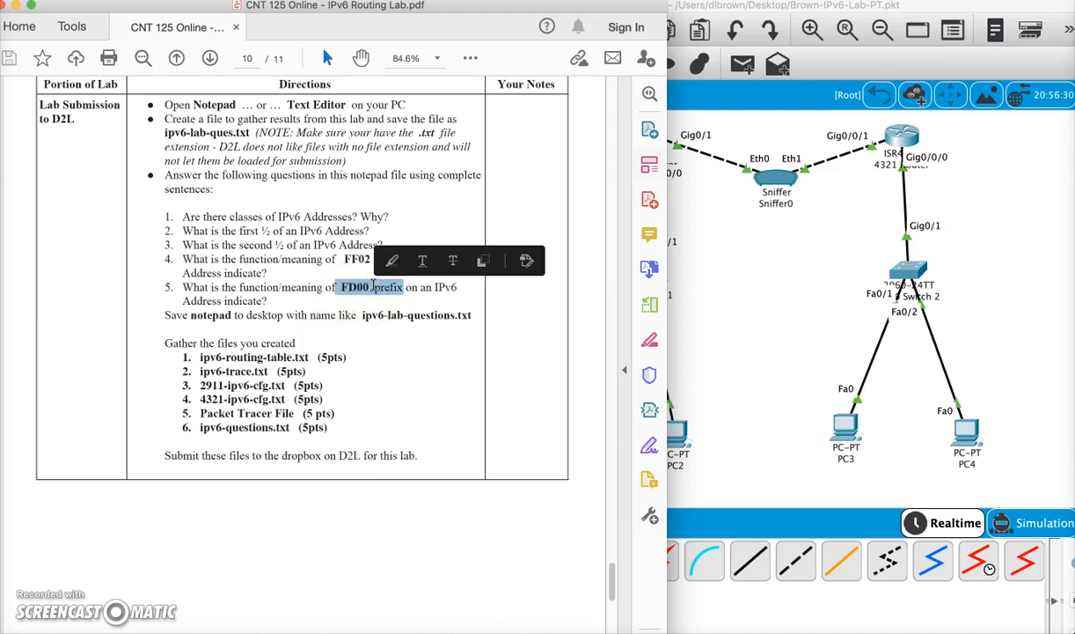
drag(181, 352, 361, 451)
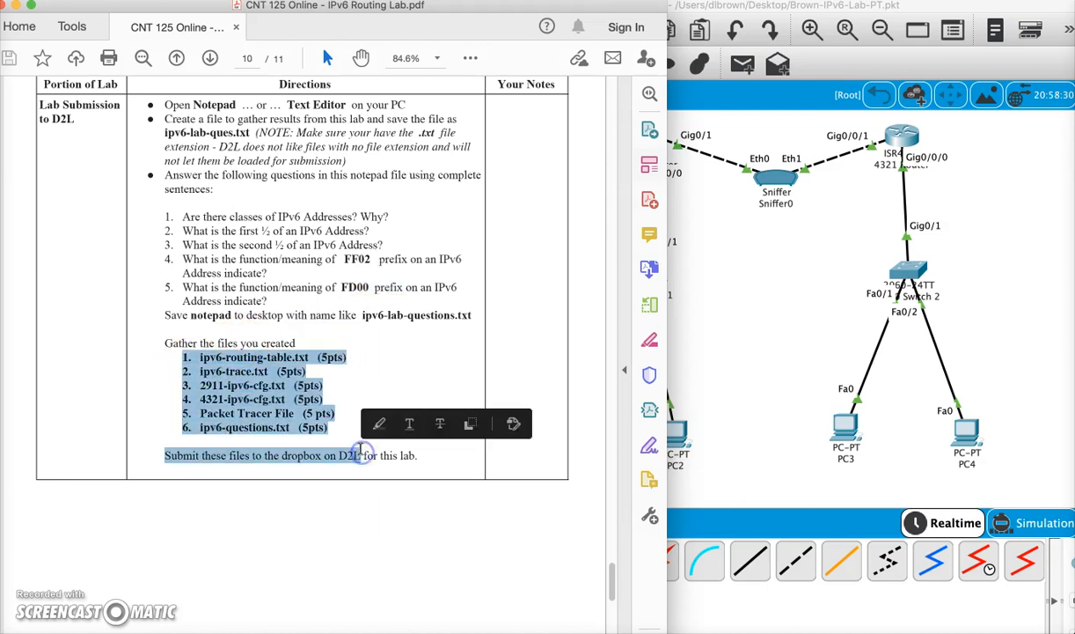